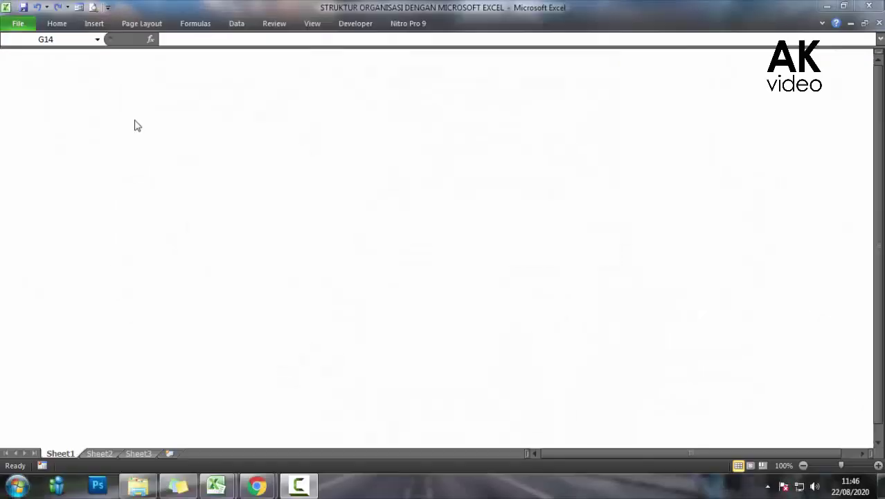
From the empty sheet, open the SmartArt gallery filtered to Hierarchy layouts.
click(230, 103)
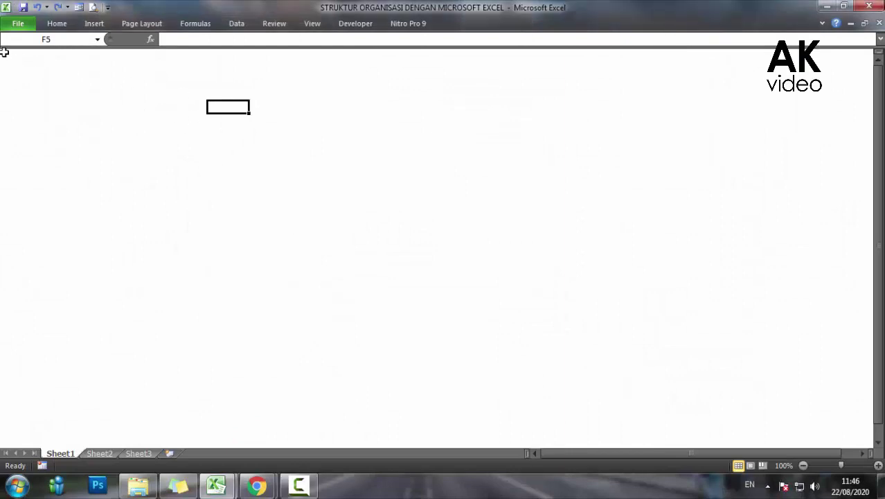
mouse_move(7, 54)
mouse_down()
mouse_move(144, 421)
mouse_move(118, 438)
mouse_up()
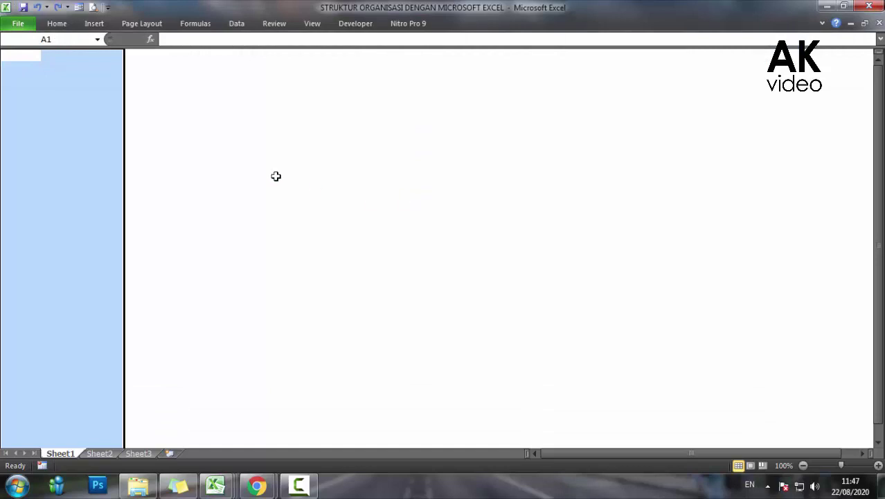
click(225, 157)
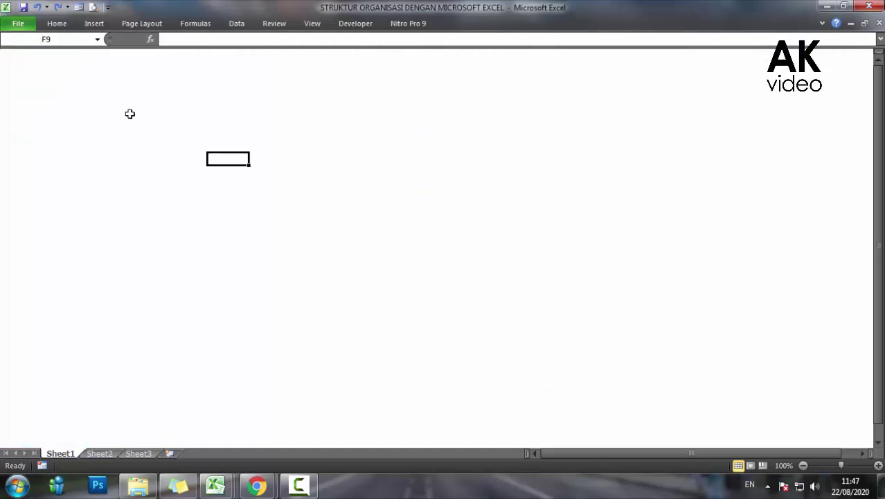
click(97, 26)
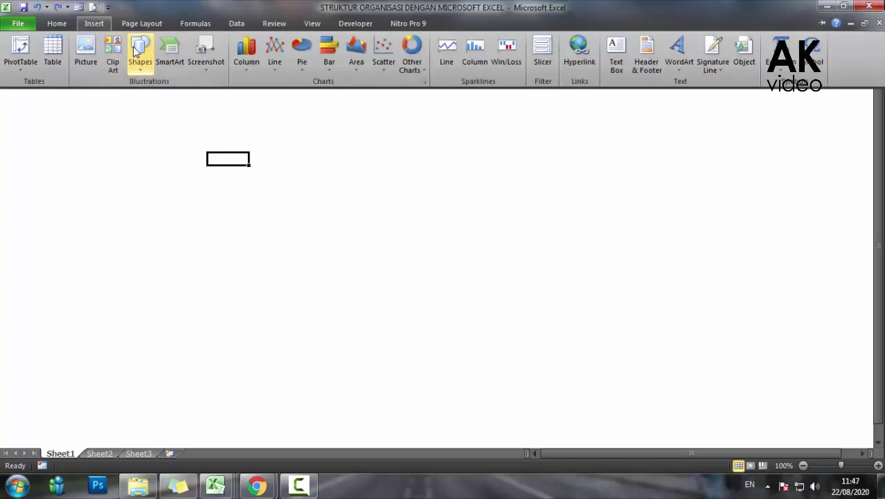
click(167, 66)
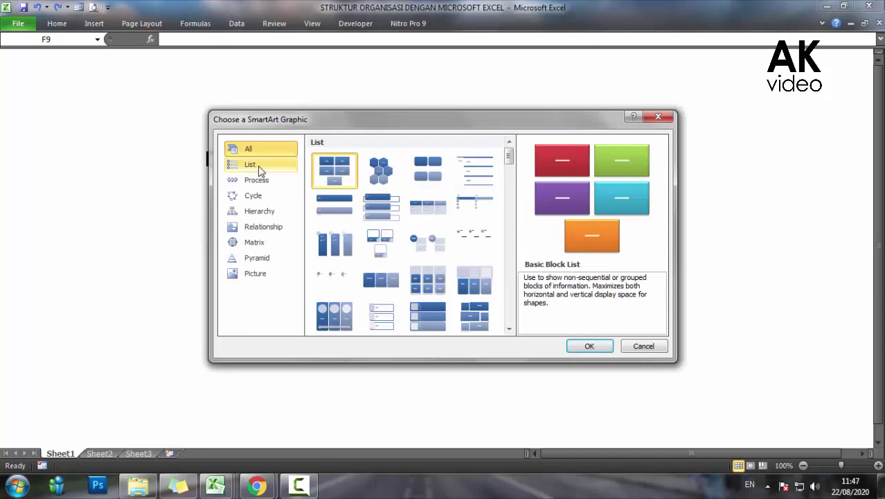
click(254, 215)
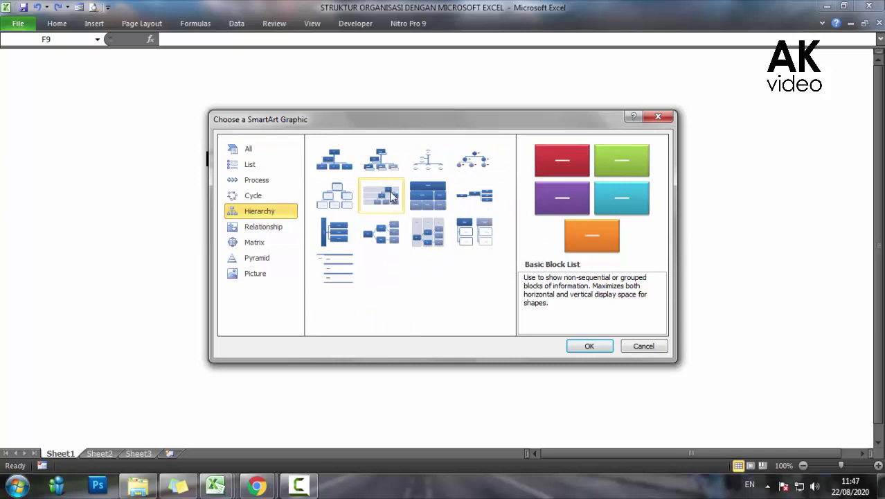
Compare several hierarchy layouts and settle on Horizontal Labeled Hierarchy.
click(486, 165)
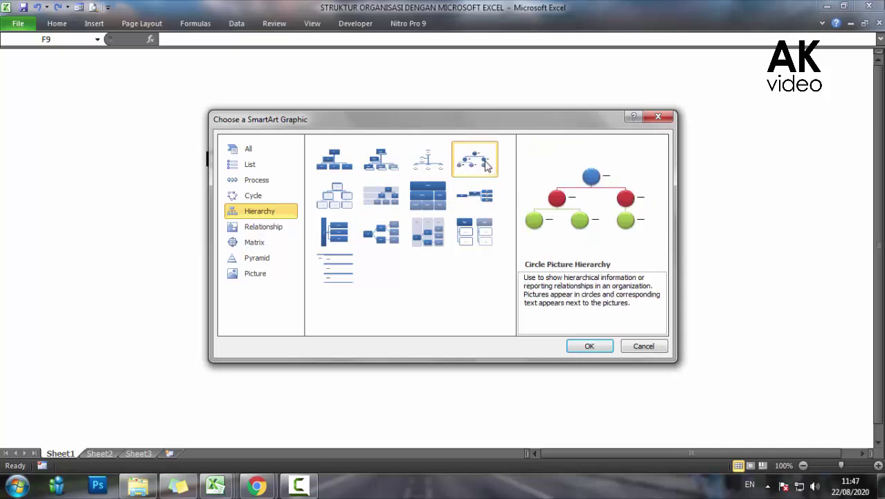
click(339, 197)
click(337, 164)
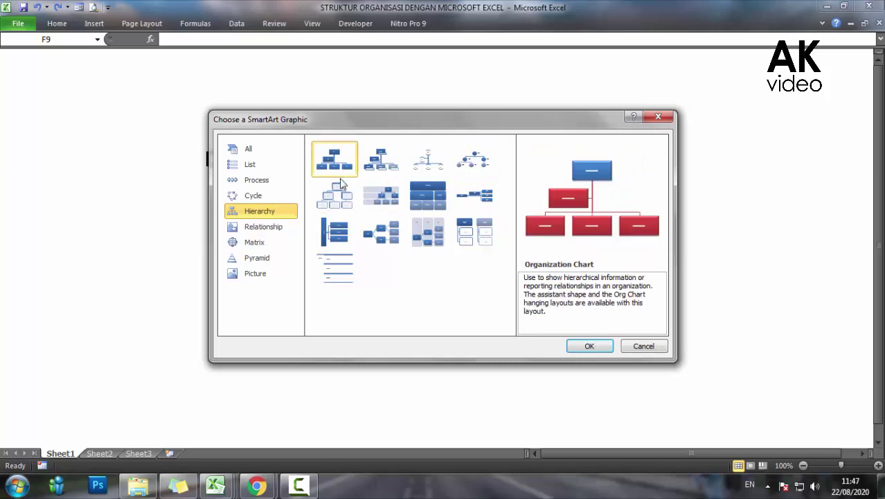
click(341, 239)
click(381, 243)
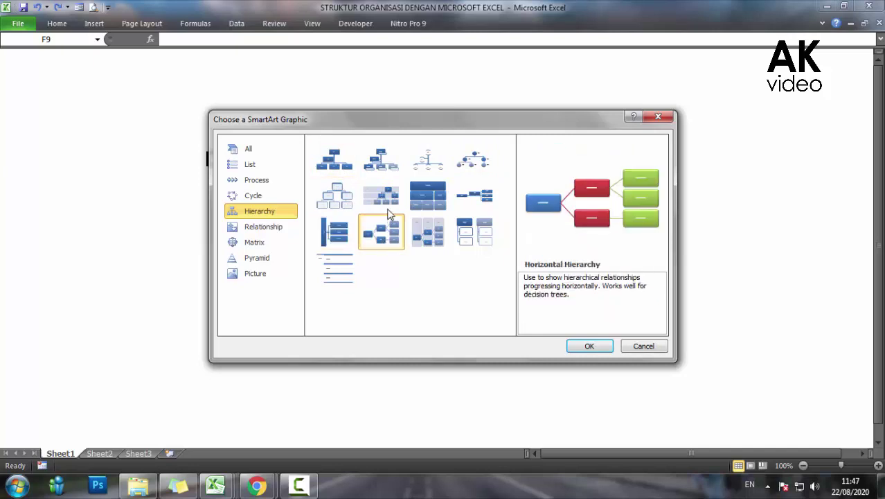
click(390, 213)
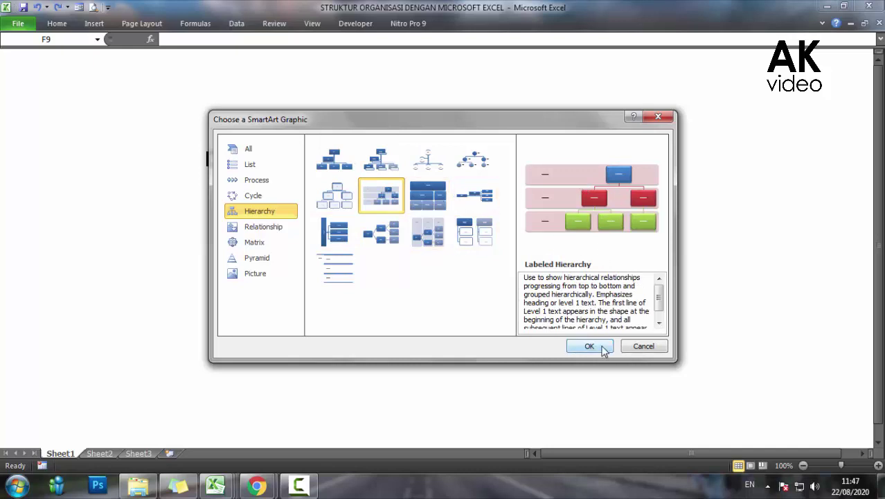
click(471, 233)
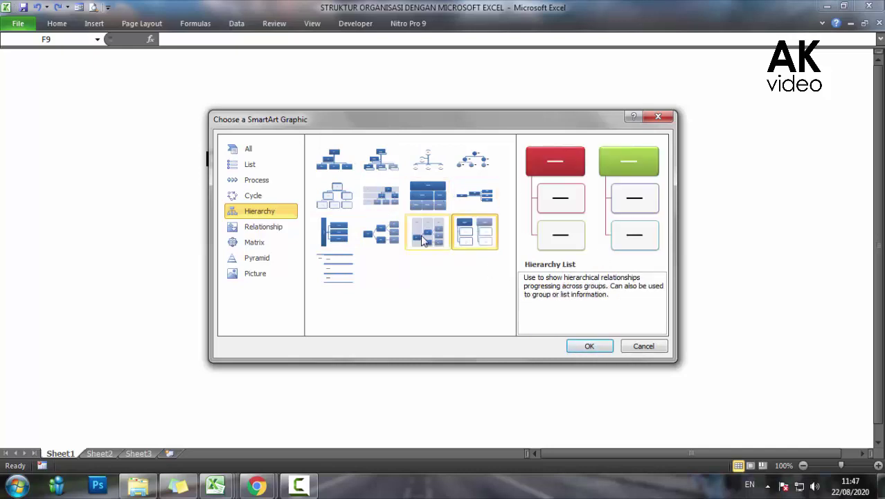
click(421, 235)
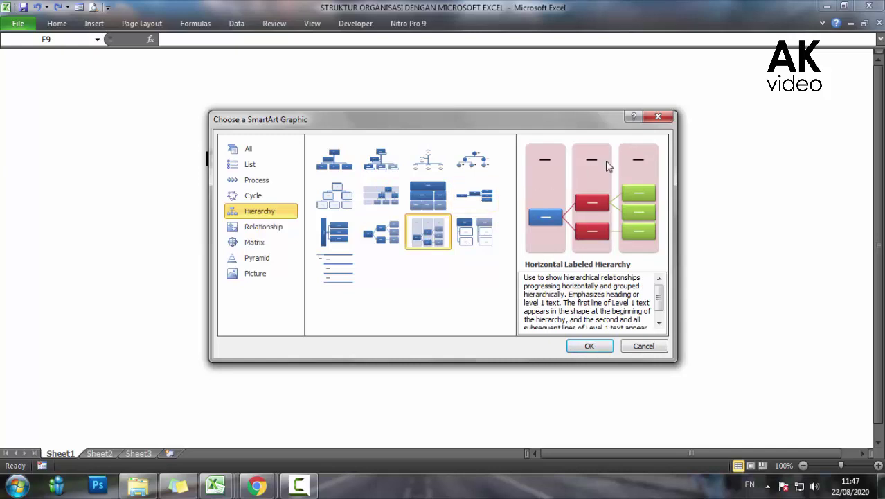
click(380, 196)
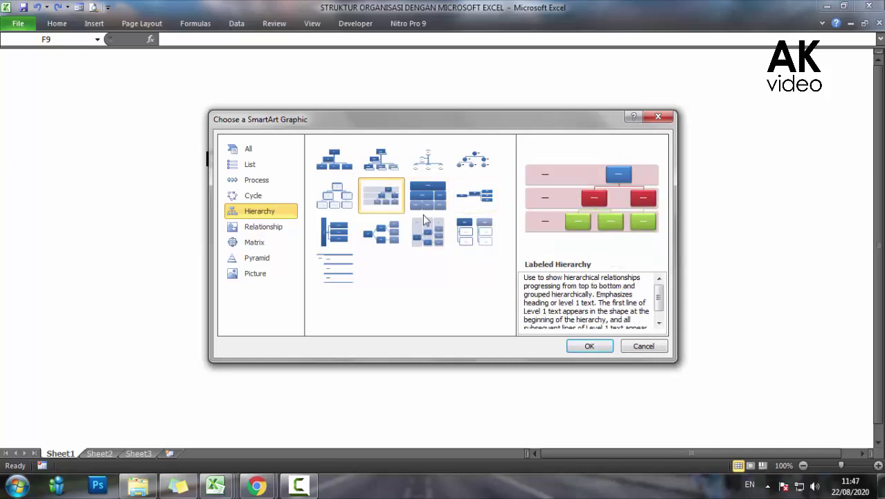
click(425, 221)
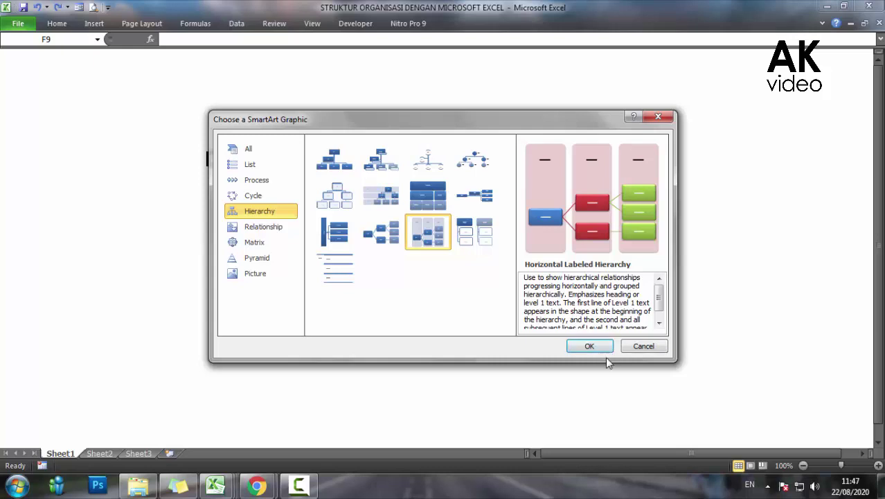
Insert the Horizontal Labeled Hierarchy diagram and label its top box DIRUT.
click(588, 346)
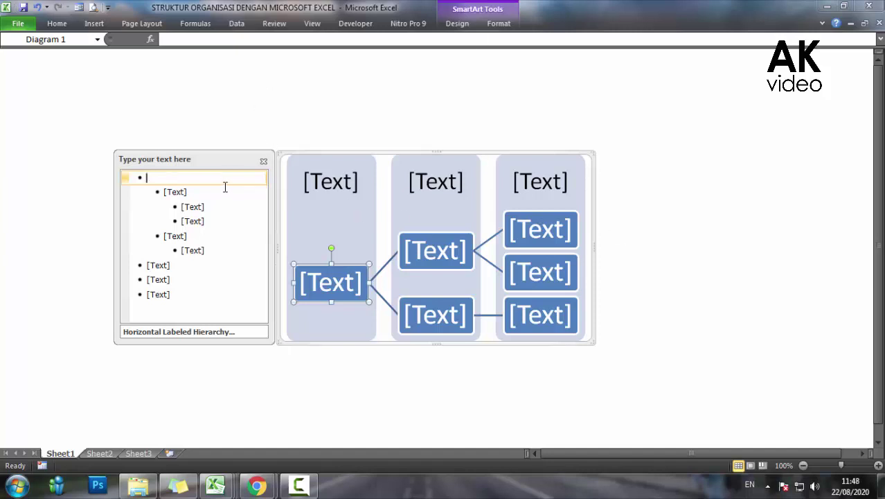
text(DI)
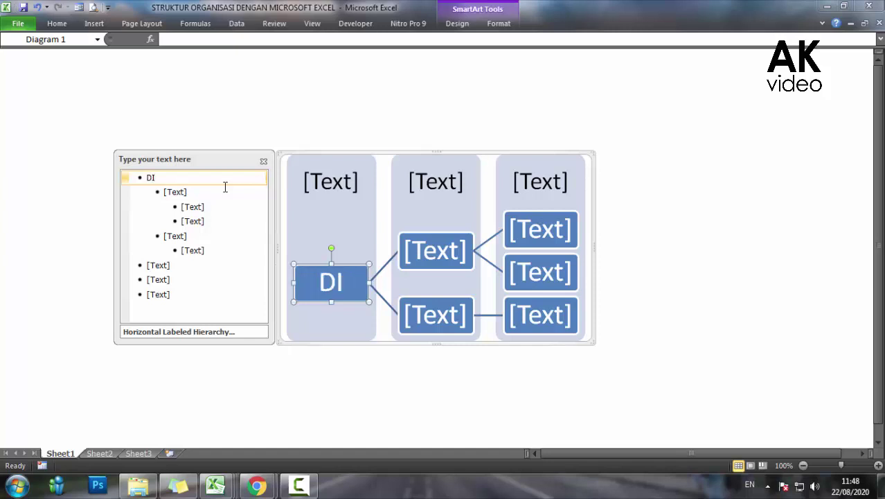
text(RUT)
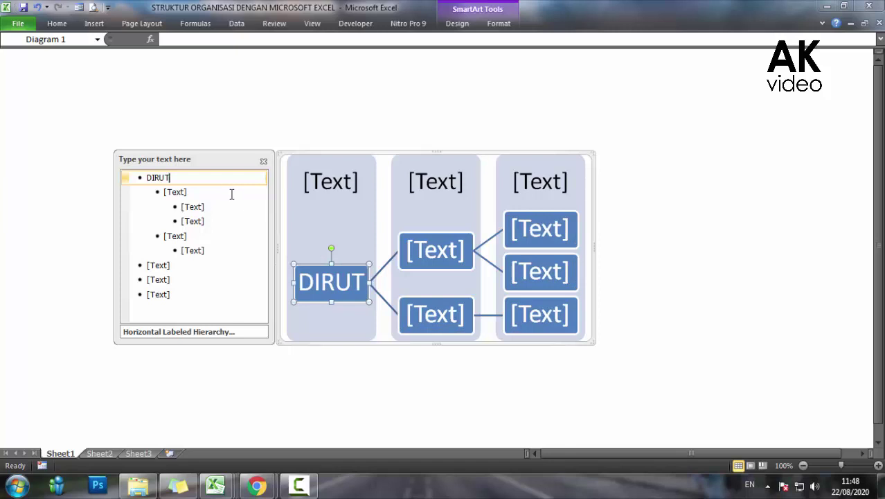
click(180, 194)
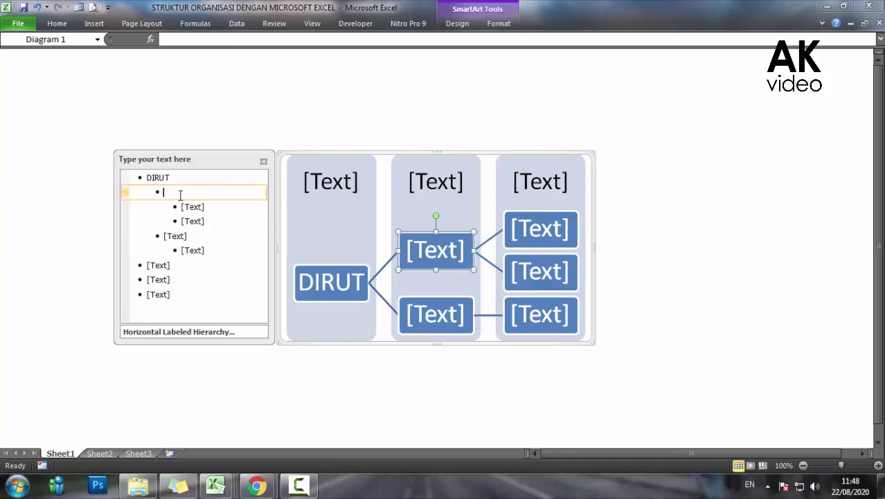
Label both second-level boxes MANAGER and all three third-level boxes ADMIN.
text(MANA)
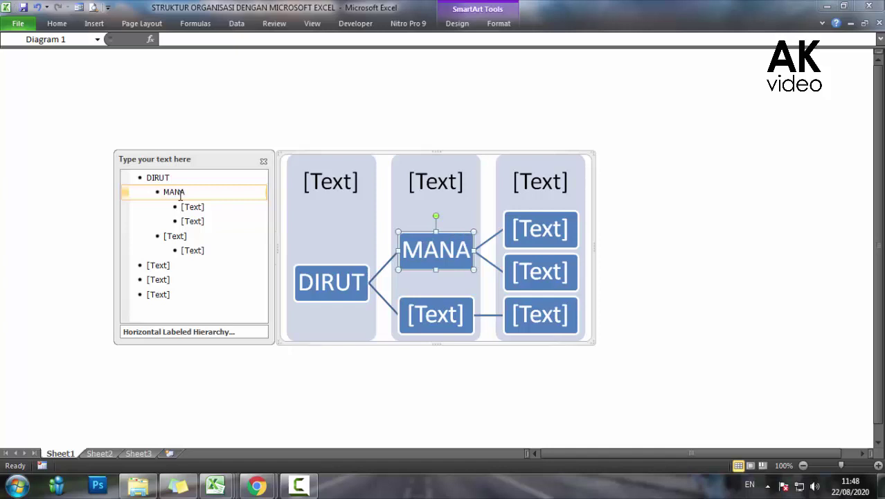
text(G)
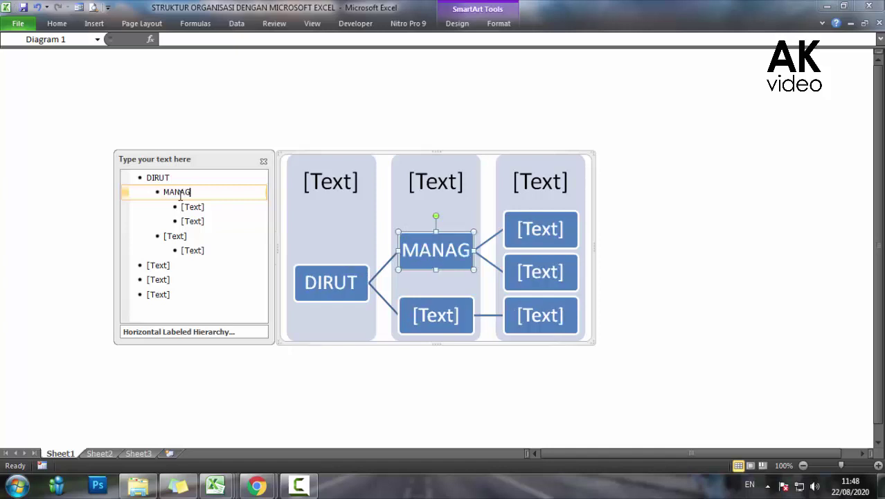
text(ER)
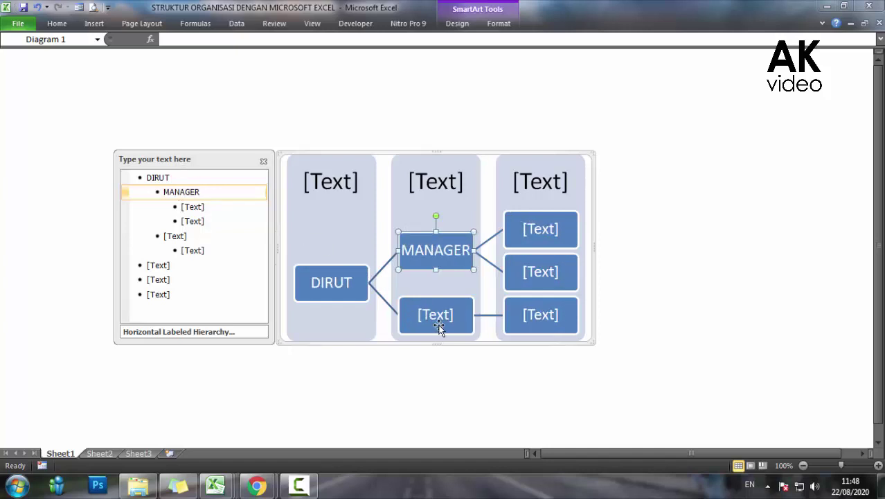
click(191, 208)
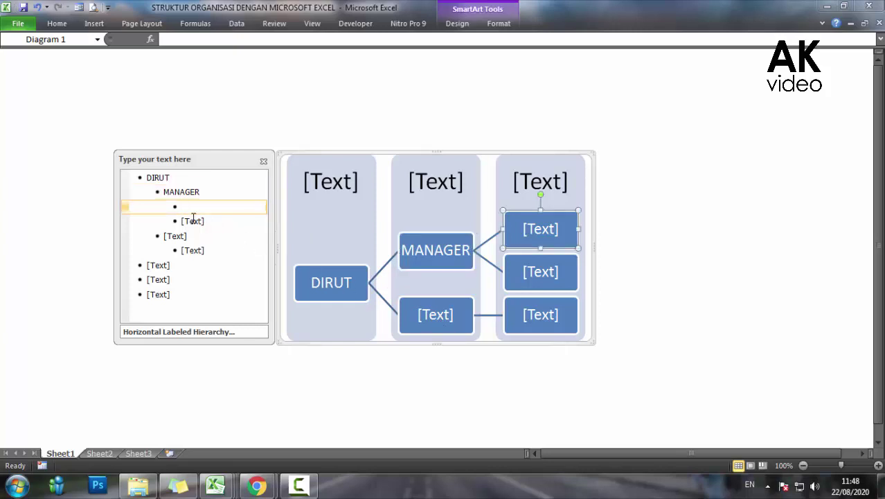
click(172, 236)
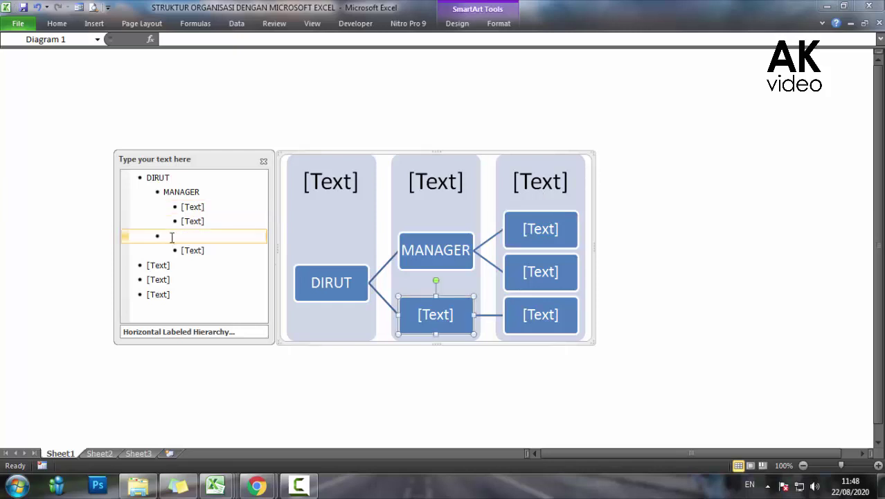
text(MA)
text(NAGER)
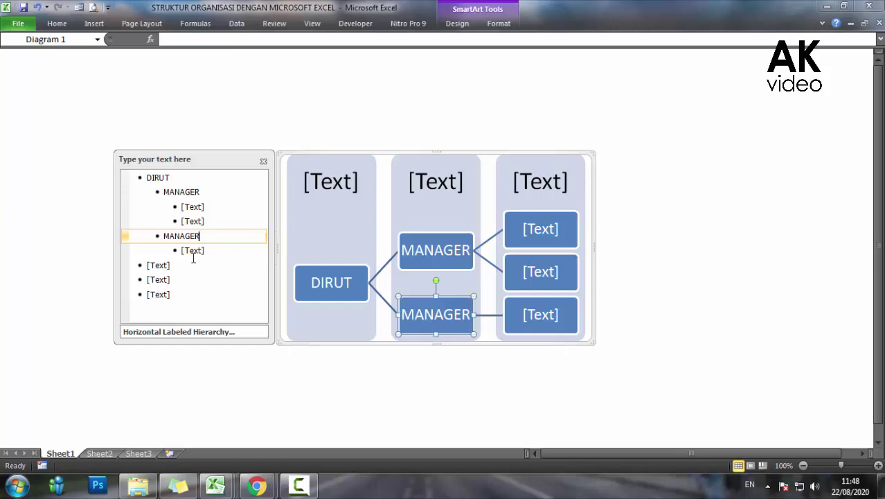
click(193, 251)
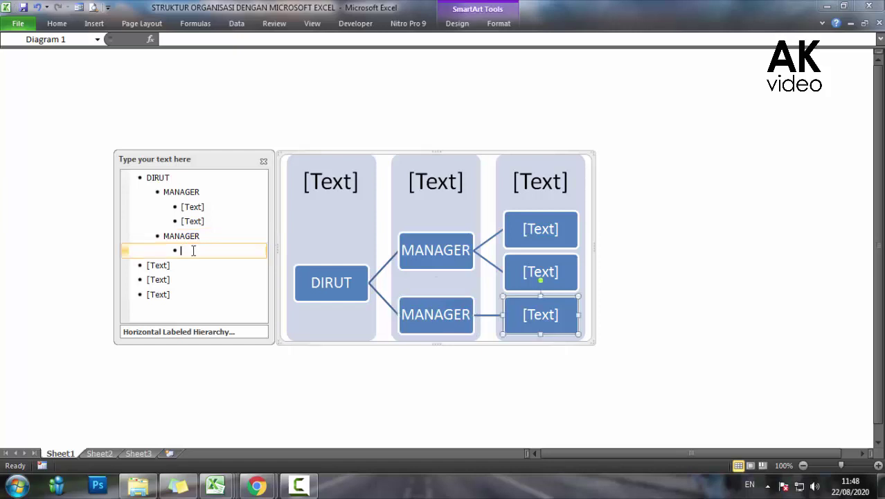
text(ADMIN)
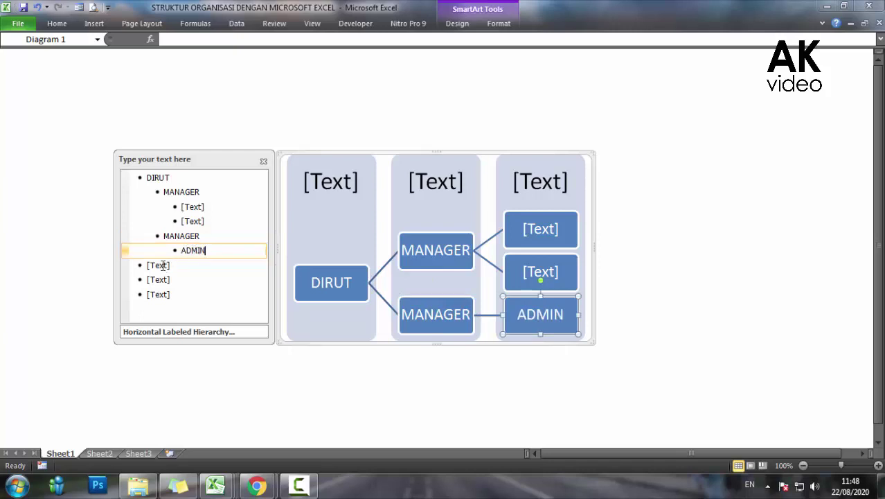
click(198, 208)
text(A)
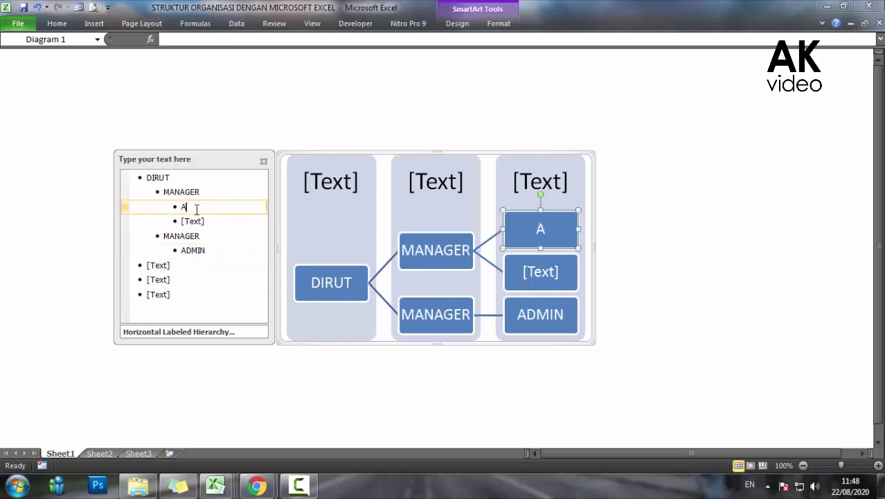
text(DMIN)
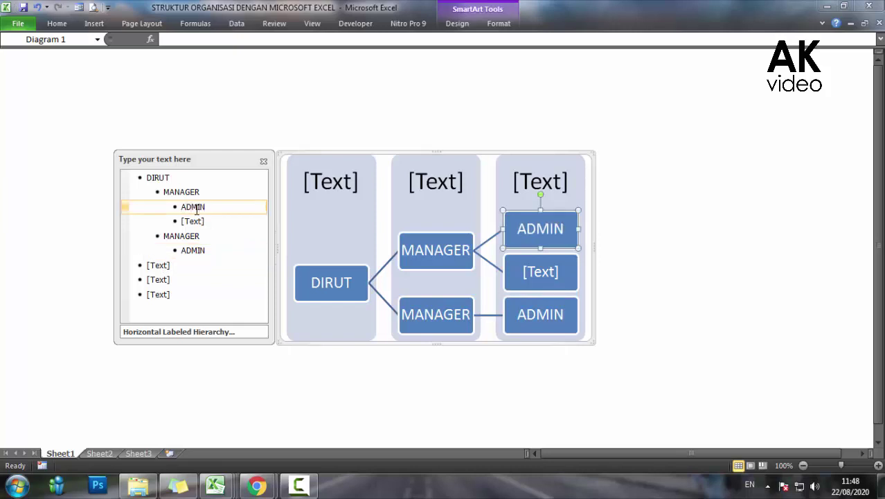
click(199, 221)
text(ADM)
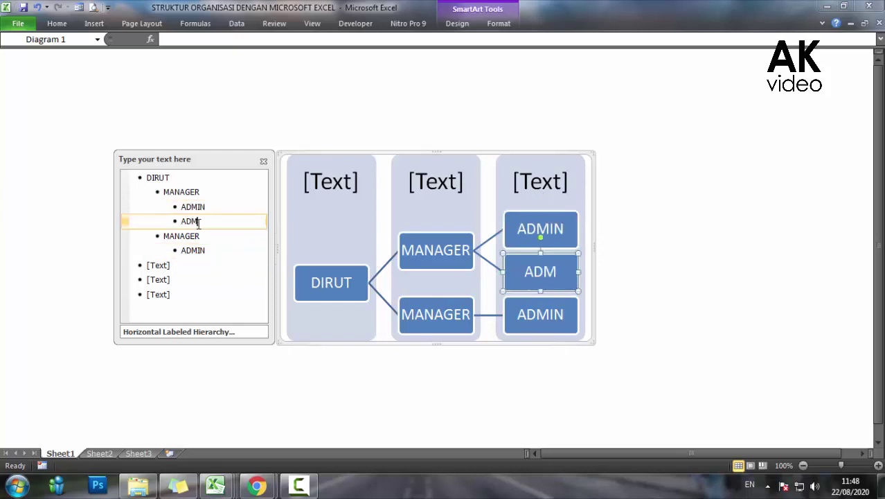
text(IN)
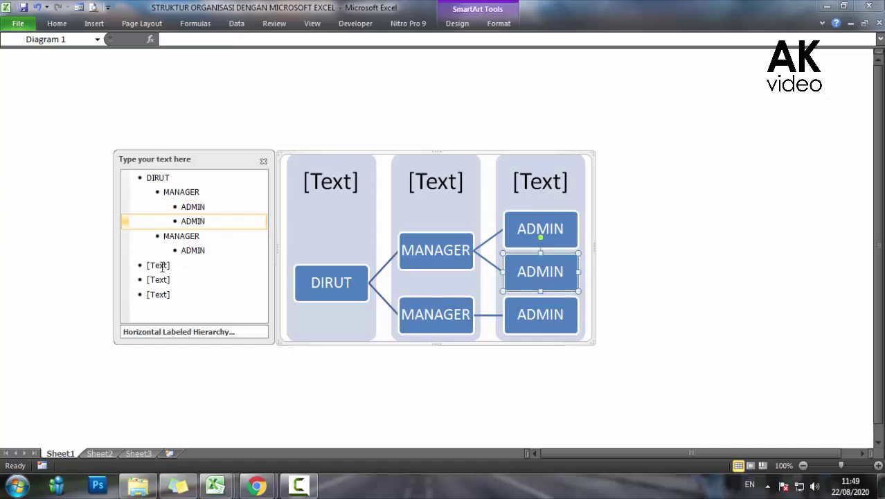
click(160, 266)
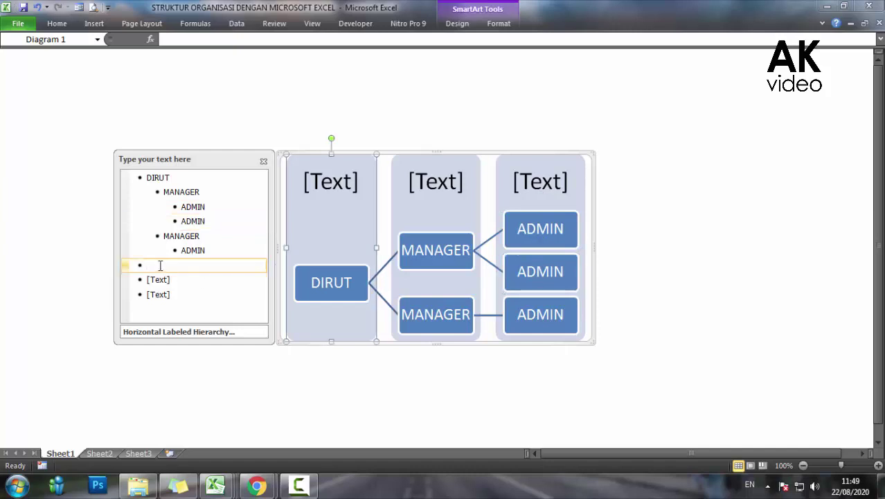
Try a HIGH label on the left column, then clear it again.
text(HIF)
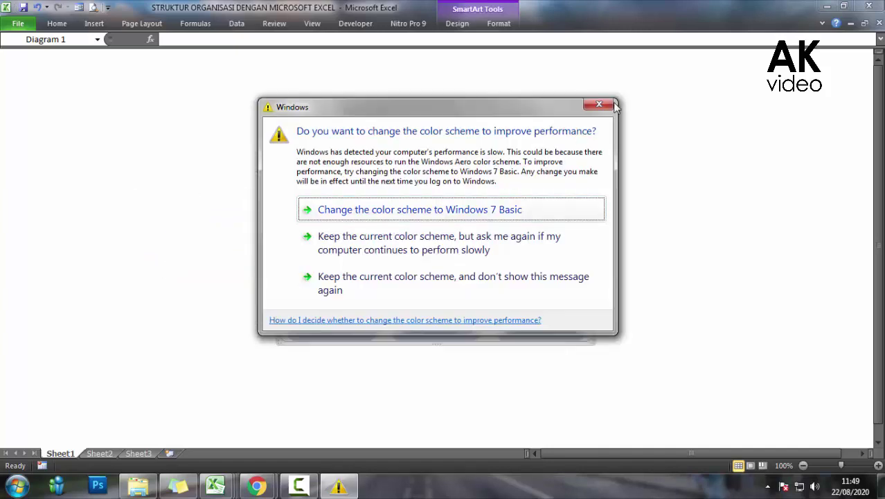
click(599, 104)
click(342, 180)
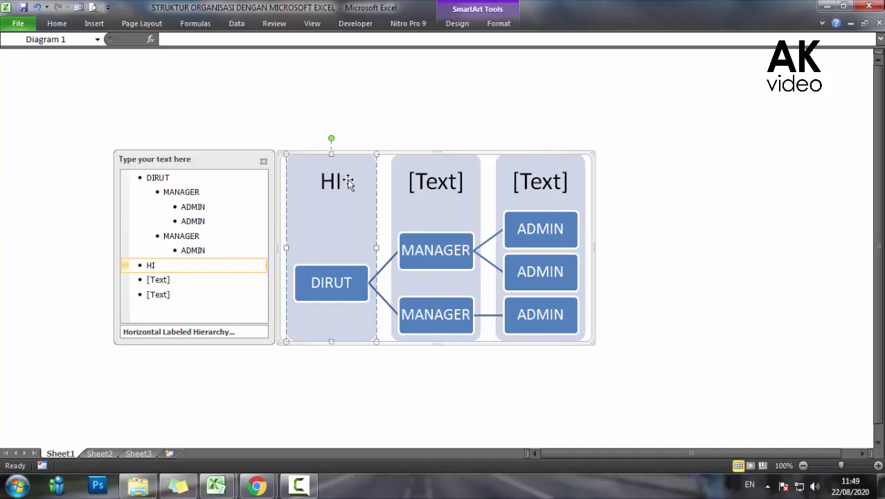
key(BackSpace)
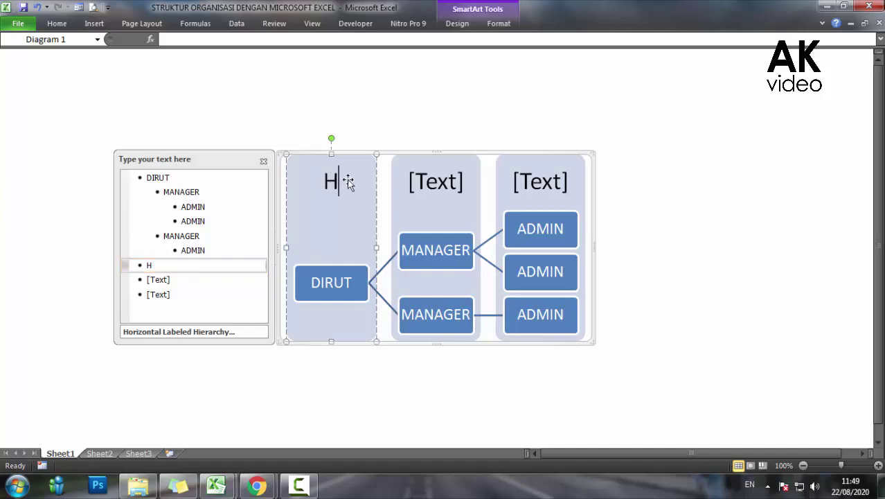
key(BackSpace)
text(E)
key(BackSpace)
text(H)
text(IF)
key(BackSpace)
text(GH)
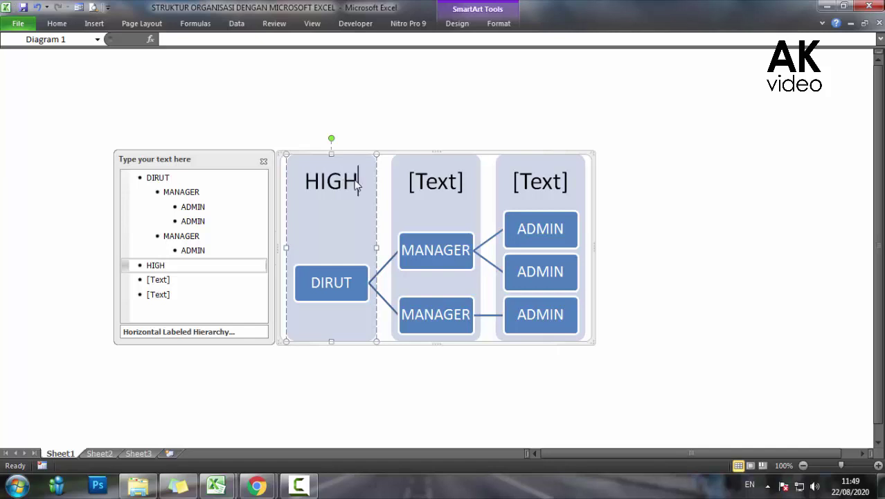
key(BackSpace)
key(BackSpace)
key(BackSpace)
key(BackSpace)
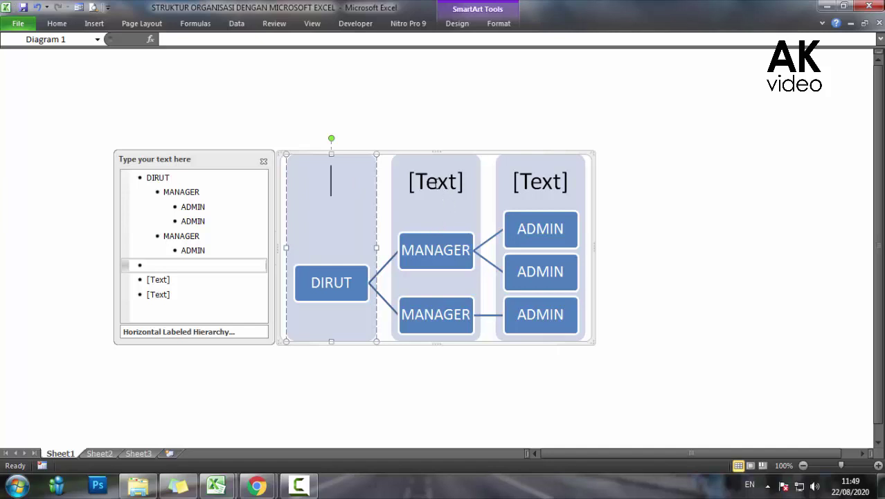
Label the three columns 1, 2 and 3, then deselect the diagram.
text(1)
click(449, 178)
text(2)
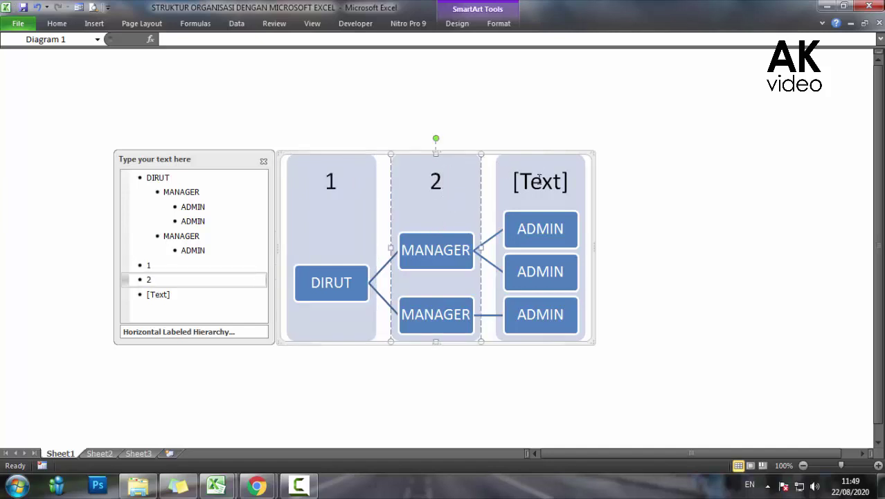
click(540, 178)
text(3)
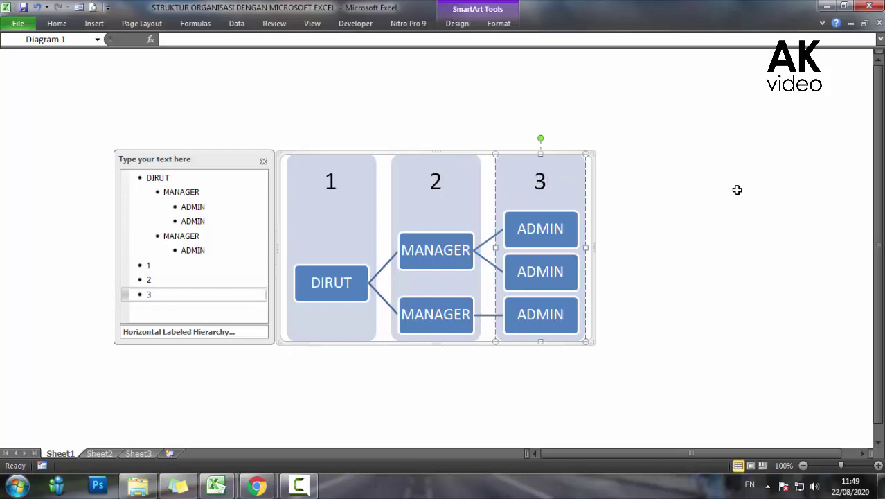
click(736, 189)
click(409, 162)
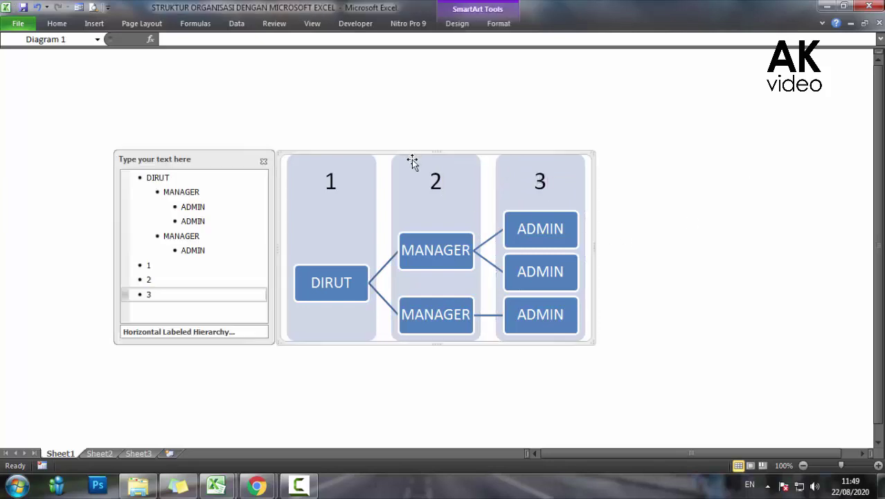
click(409, 162)
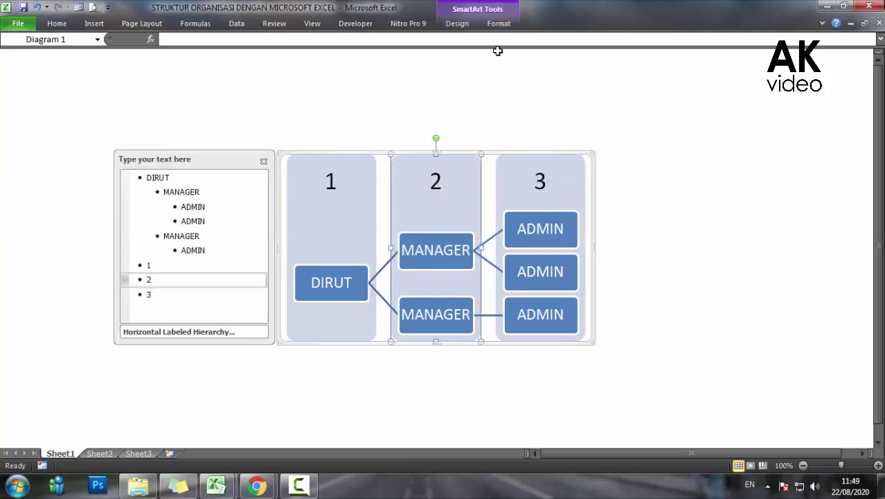
click(640, 149)
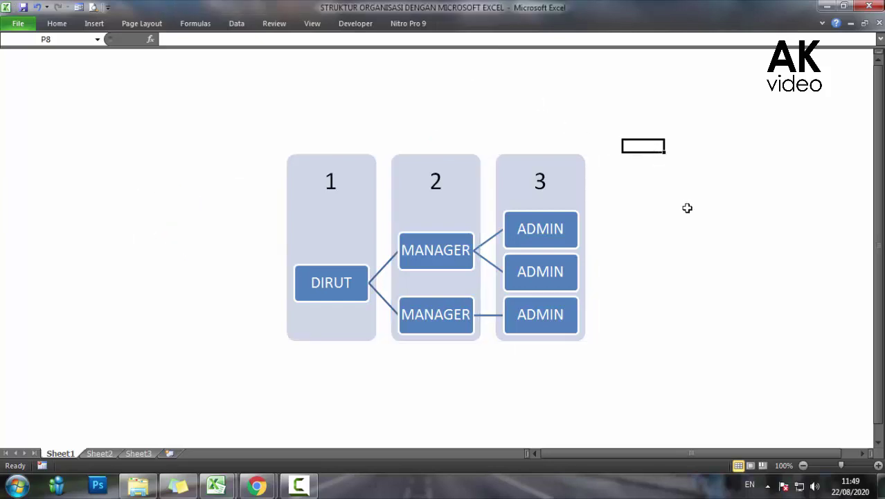
Drag the labelled hierarchy diagram up and left, then deselect it.
click(587, 177)
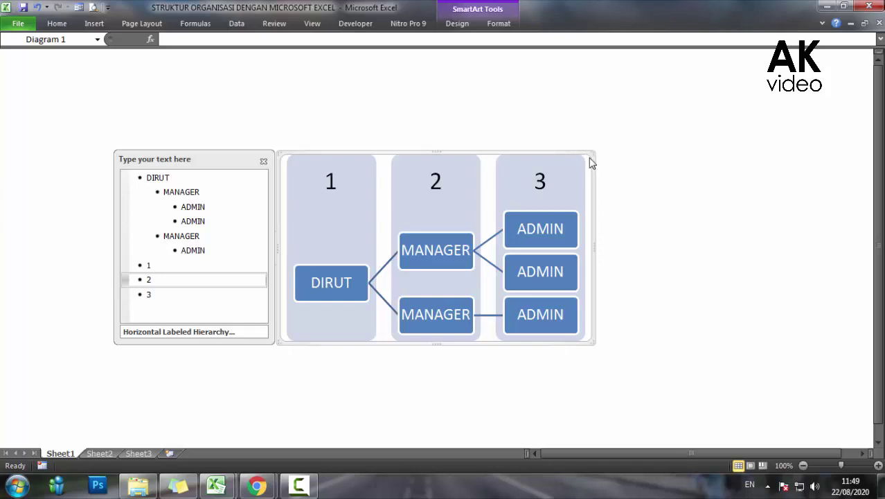
drag(585, 153, 420, 102)
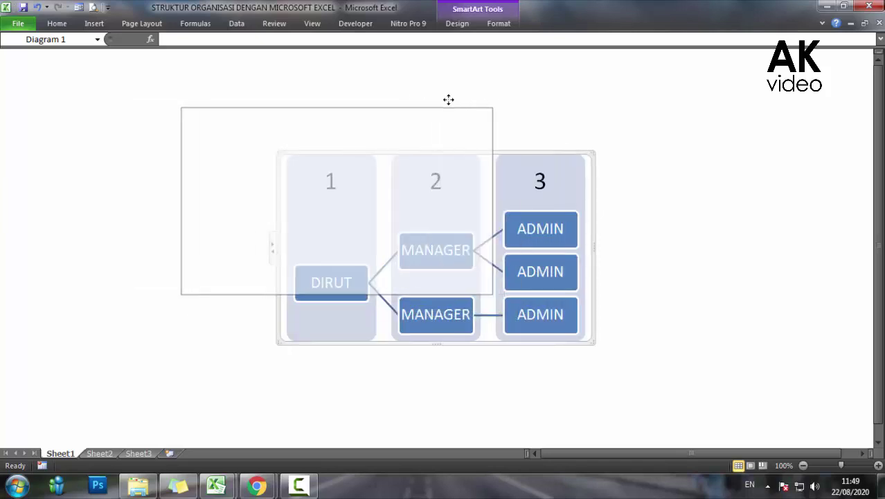
drag(420, 103, 435, 107)
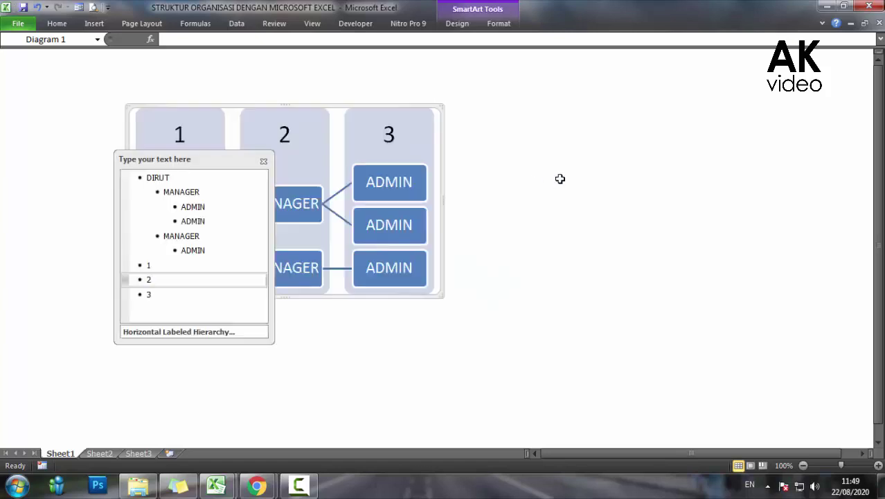
key(Escape)
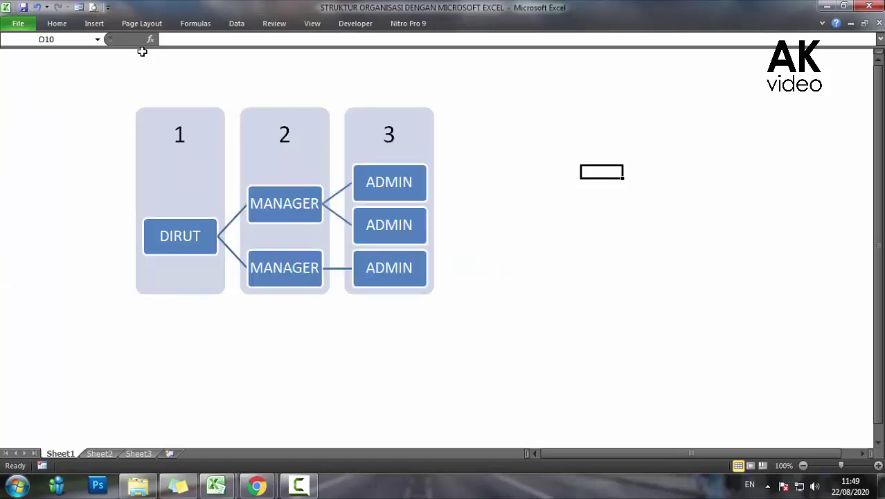
Insert a Name and Title Organization Chart from the SmartArt Hierarchy layouts.
click(101, 27)
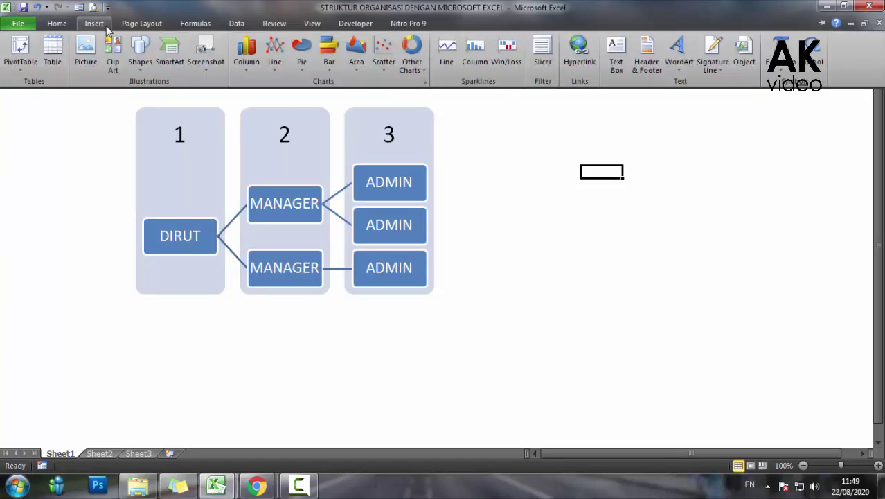
click(178, 62)
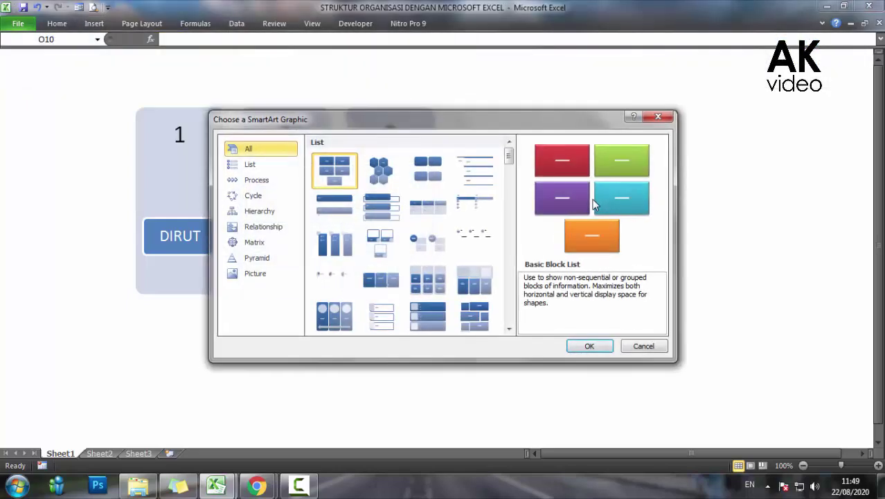
click(258, 214)
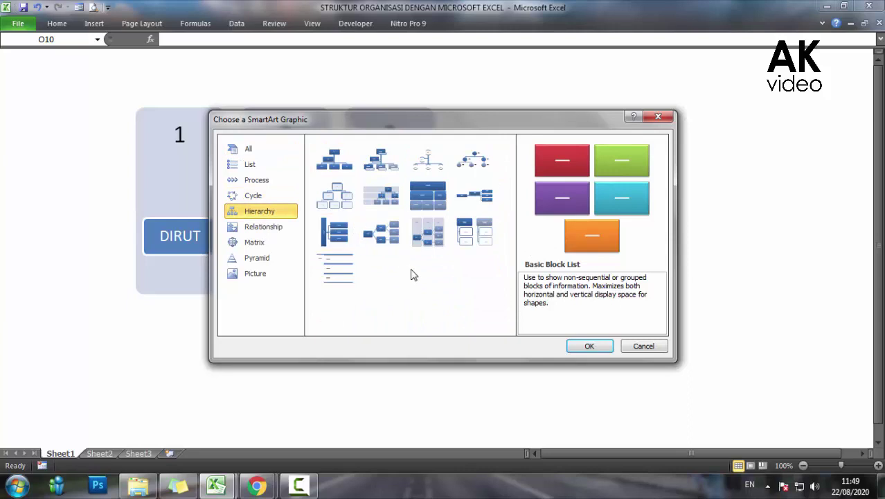
click(378, 170)
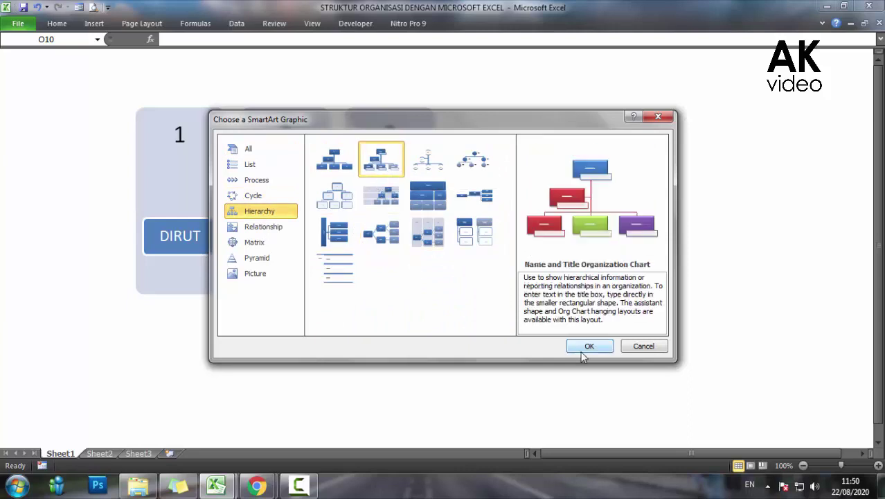
click(469, 159)
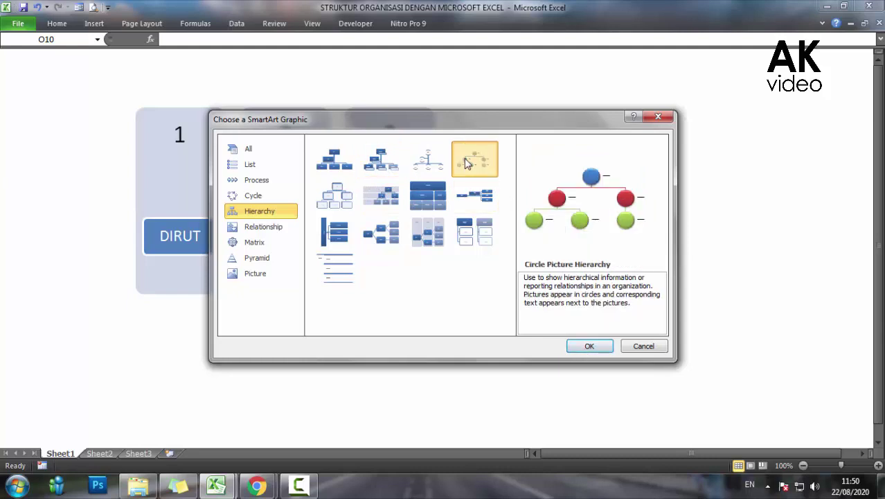
click(384, 165)
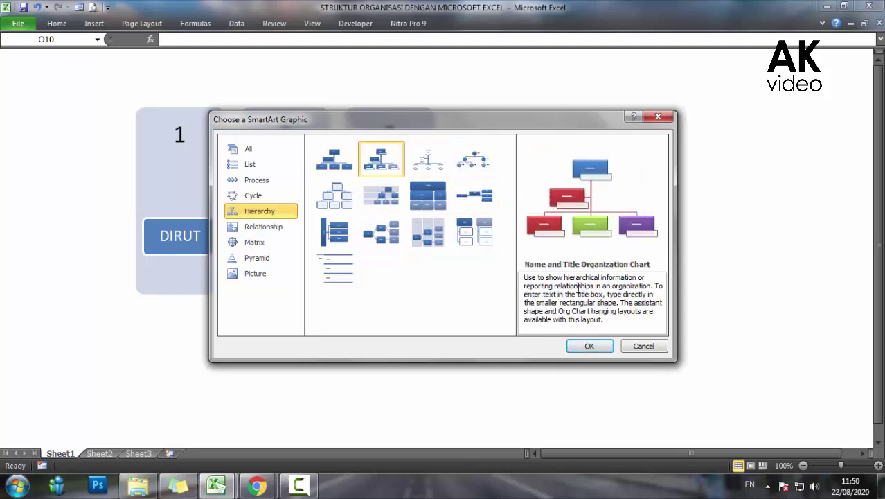
click(601, 345)
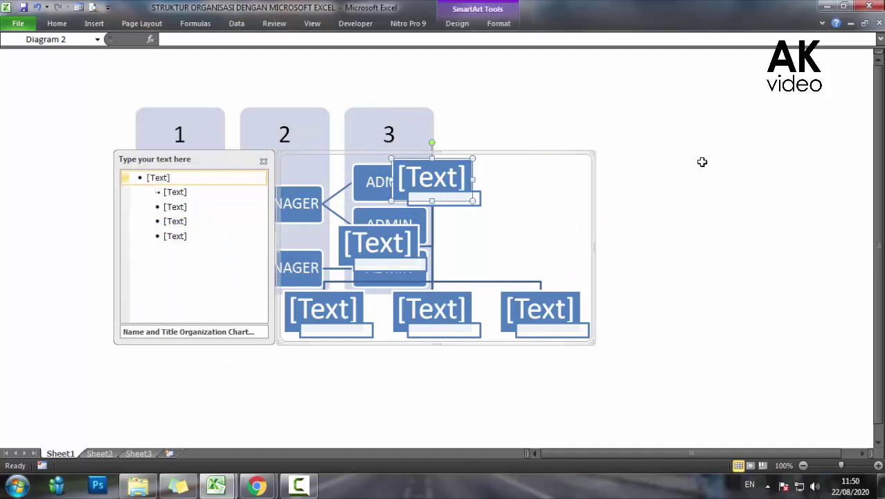
Move the new org chart right, clear of the first diagram, and type DIRUT in its top box.
click(693, 209)
click(530, 245)
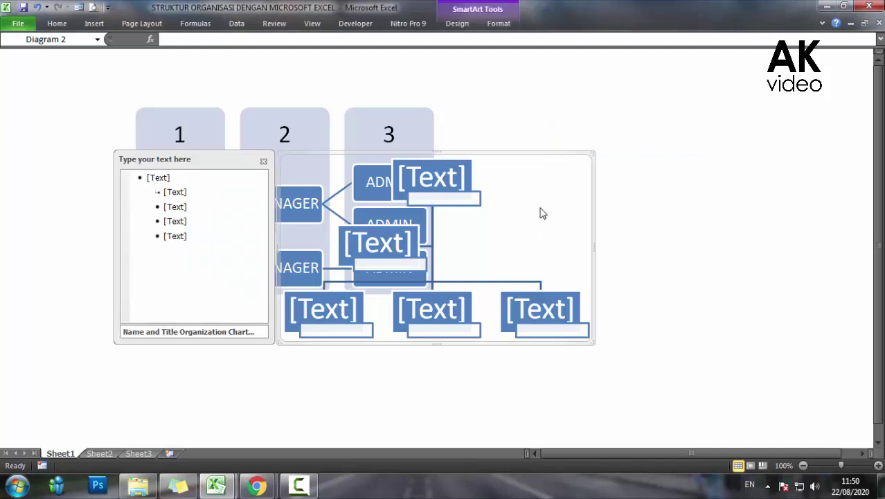
drag(603, 143, 761, 99)
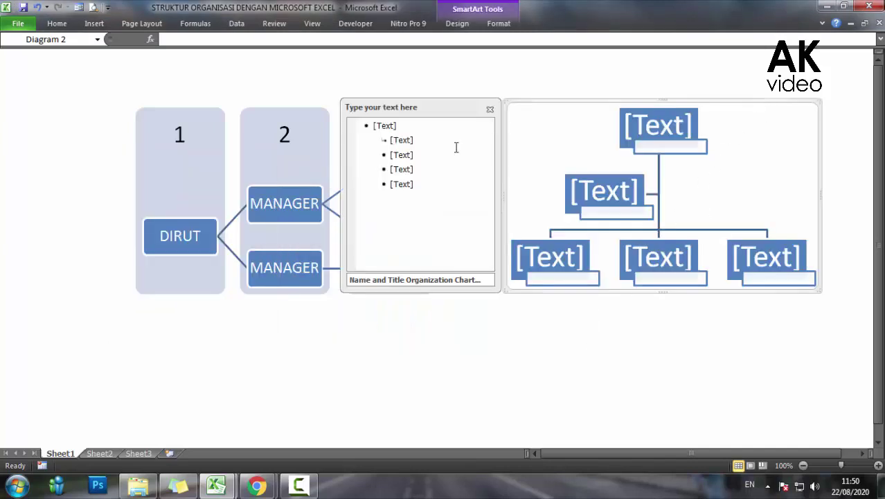
click(385, 126)
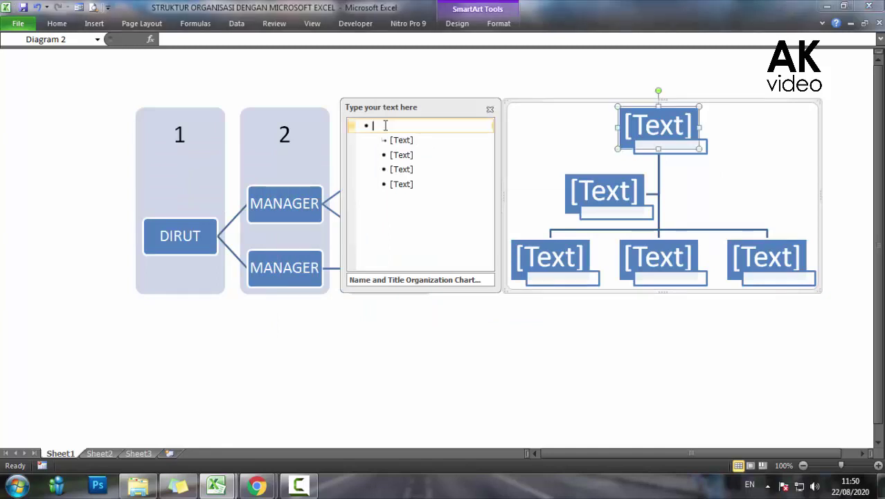
text(DI)
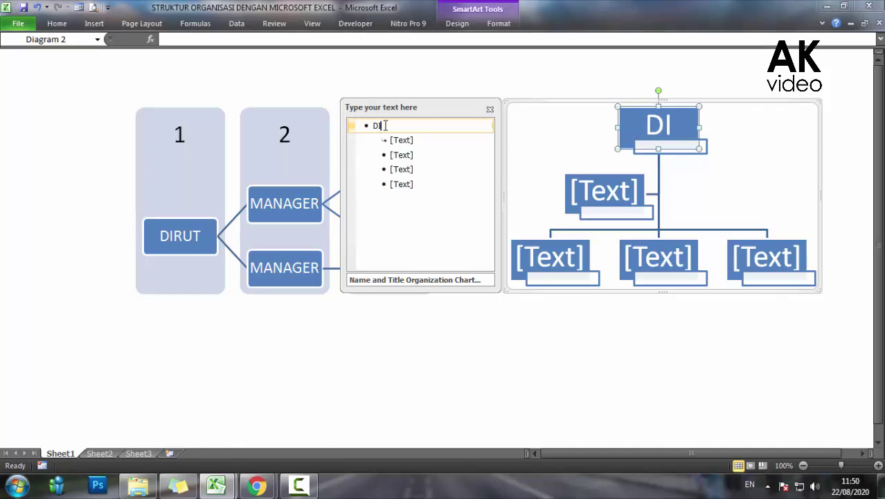
text(RUT)
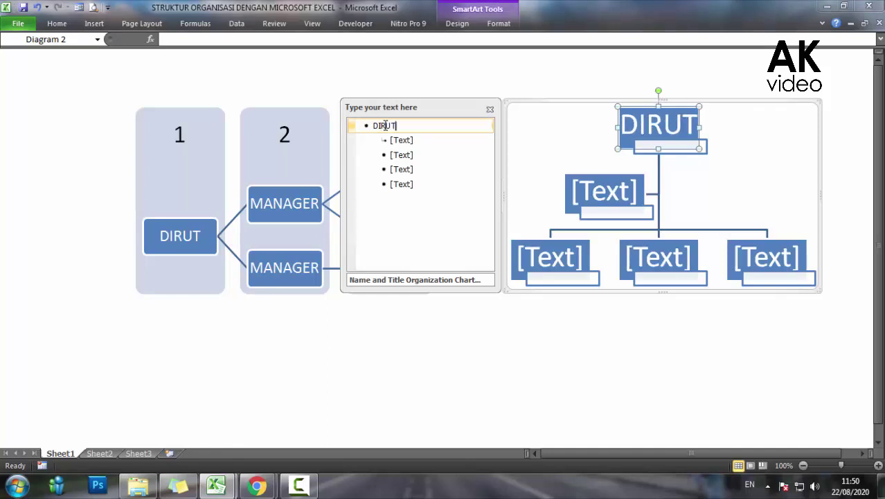
click(754, 199)
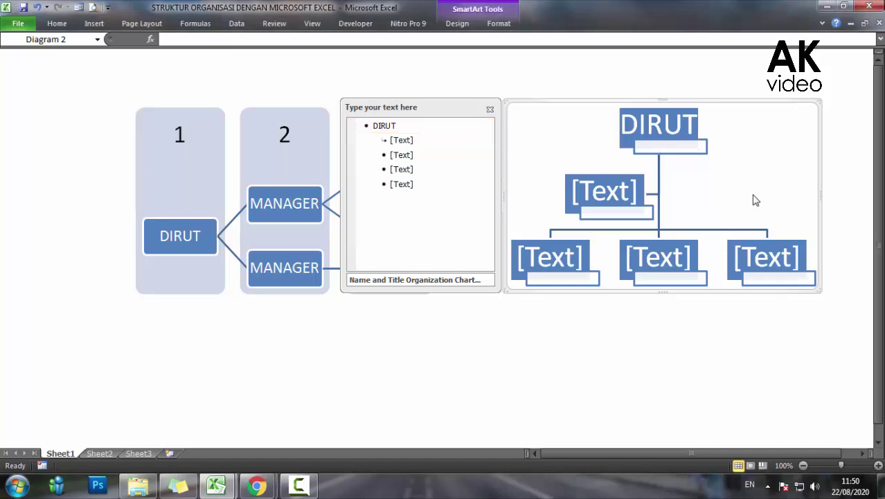
click(683, 146)
click(690, 129)
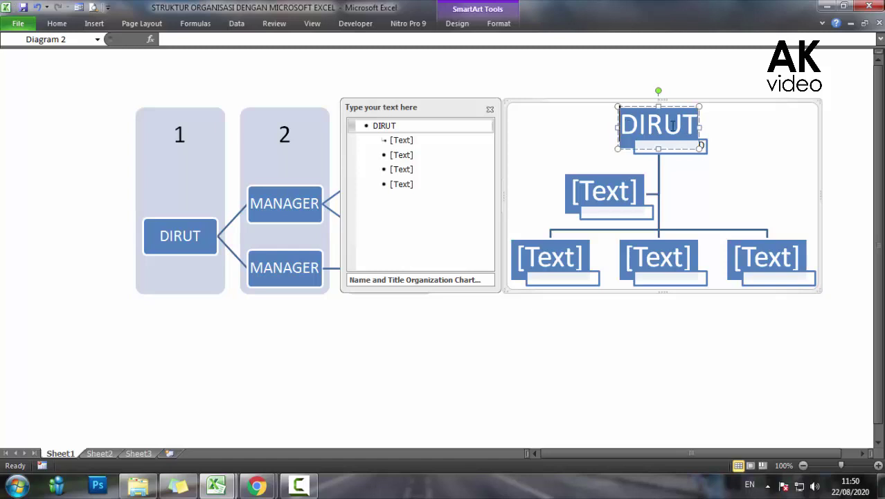
Select the DIRUT text in the top box and set its font size to 24 point.
drag(627, 125, 692, 125)
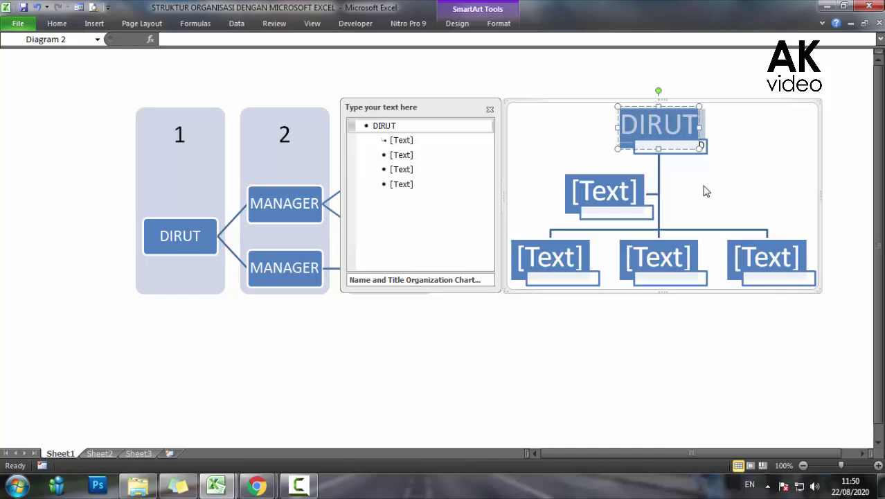
text(ADE)
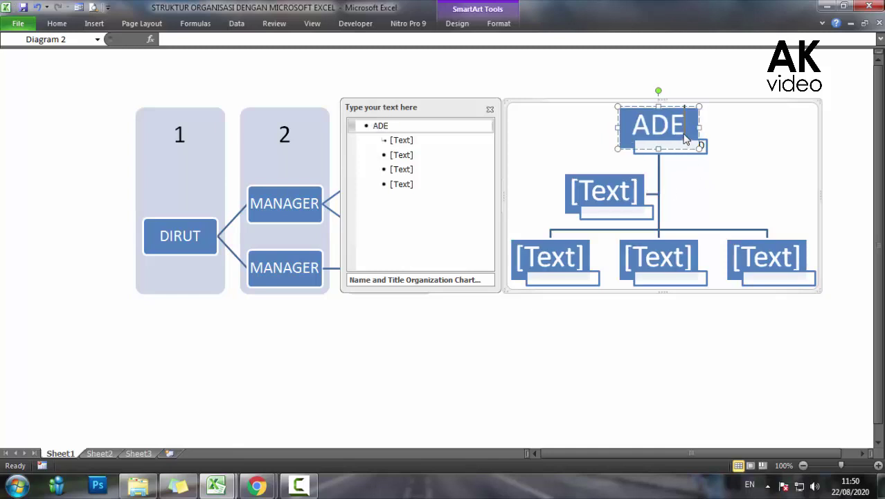
key(BackSpace)
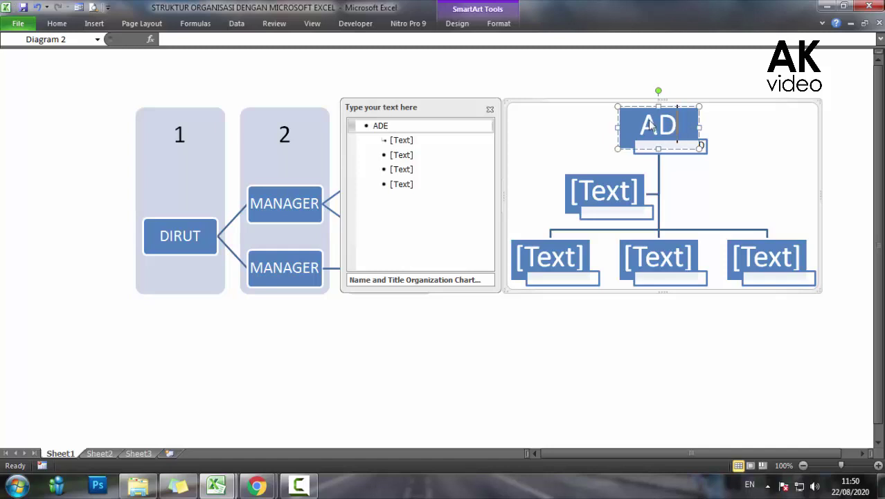
key(BackSpace)
key(BackSpace)
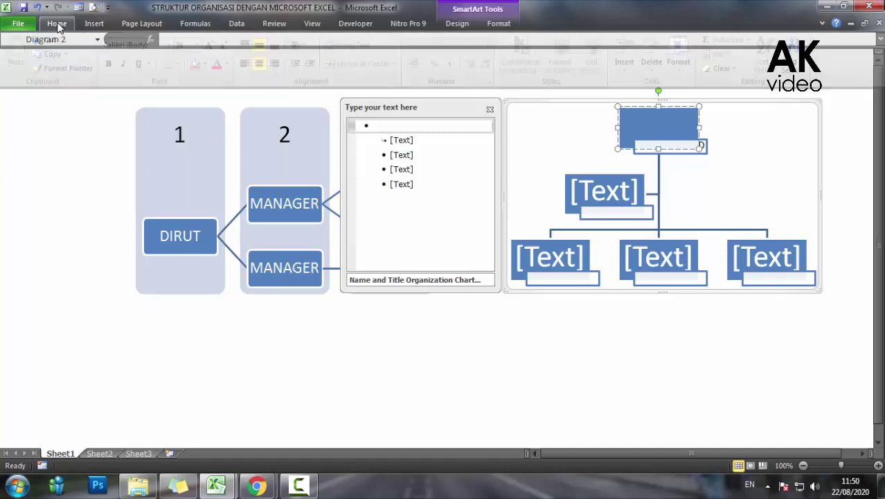
click(57, 23)
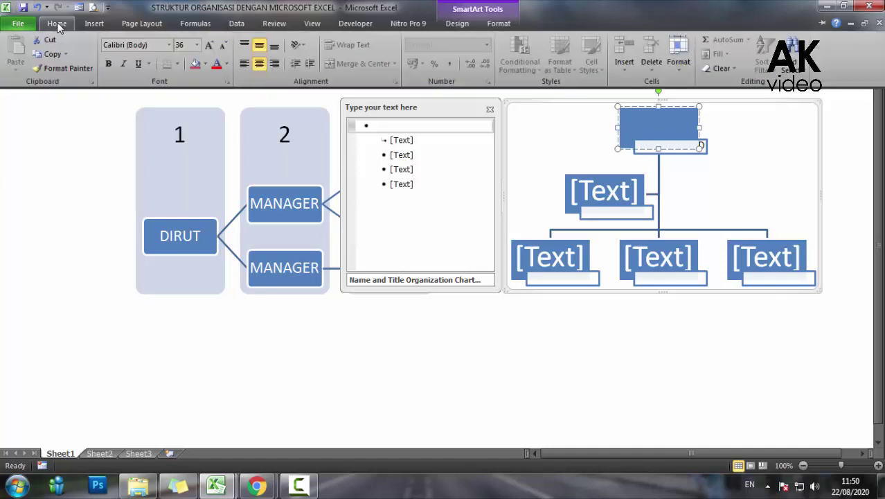
click(196, 45)
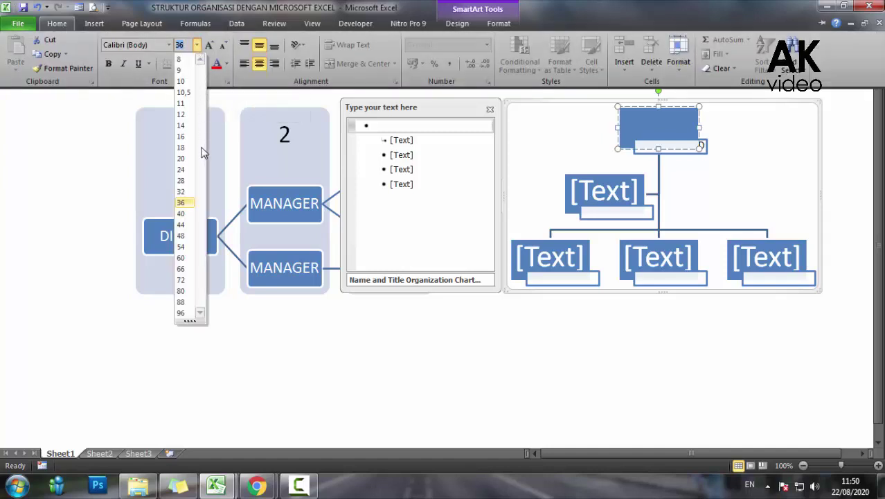
click(180, 180)
Type the director's full name in the top box and shrink it to 14 point.
text(ADE)
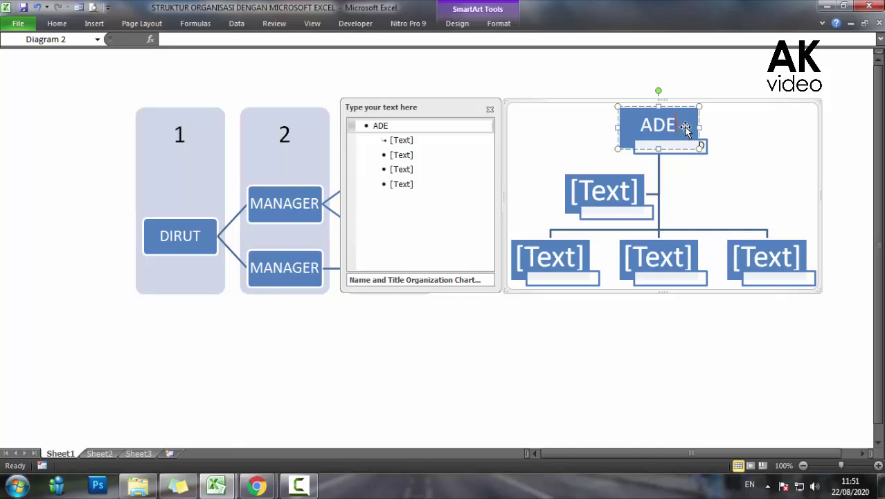
text(KARYAD)
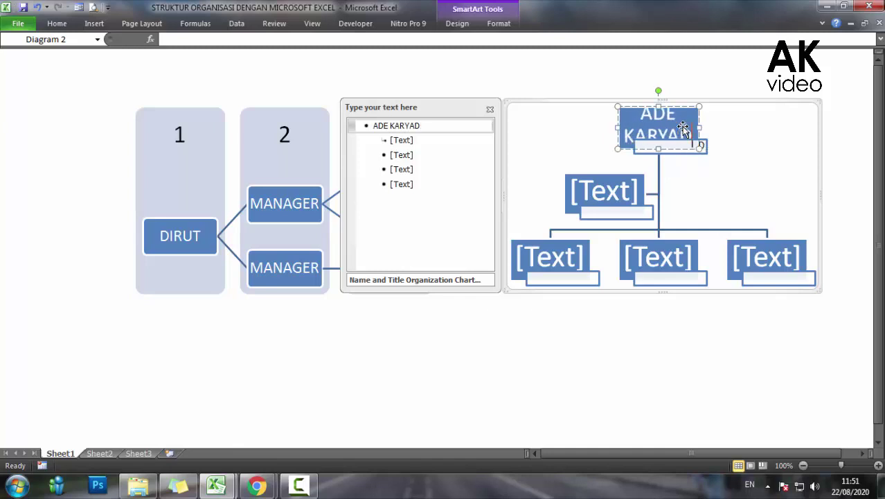
text(I)
triple_click(683, 129)
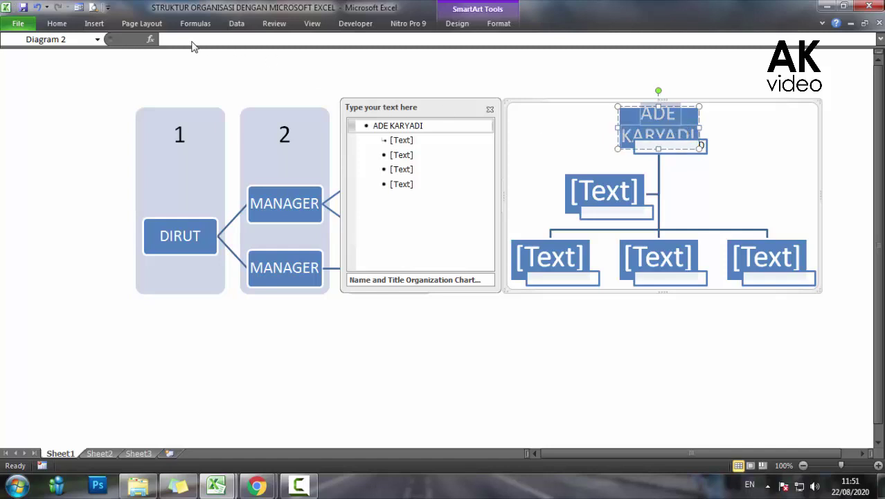
click(58, 24)
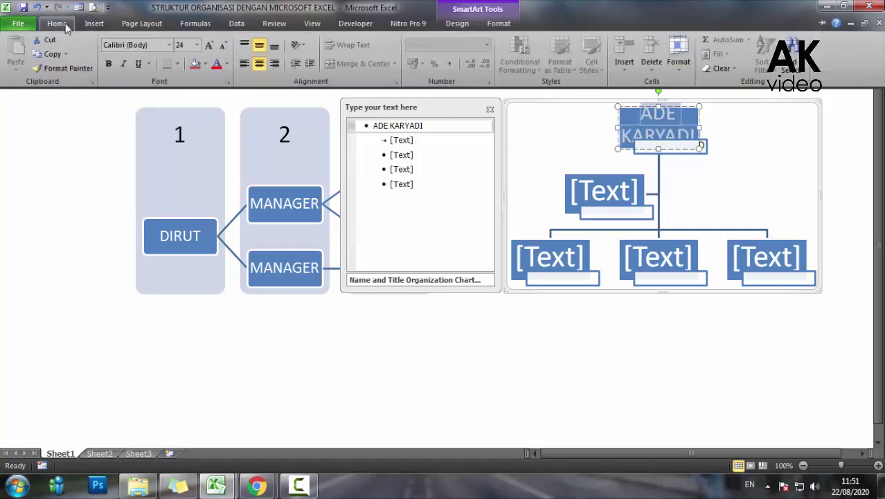
click(197, 44)
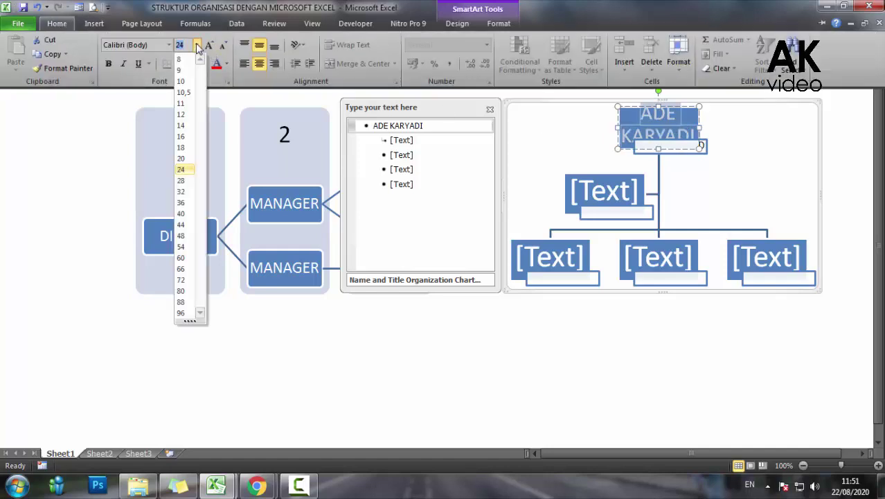
click(190, 131)
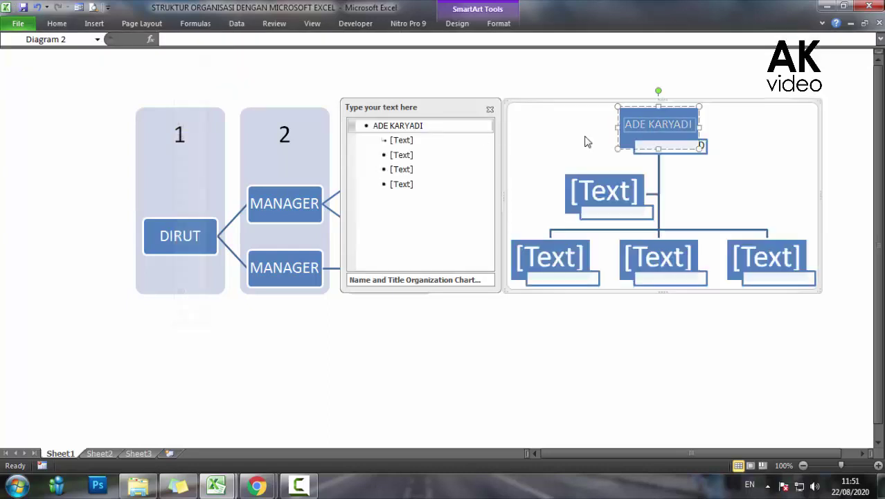
click(716, 155)
click(698, 147)
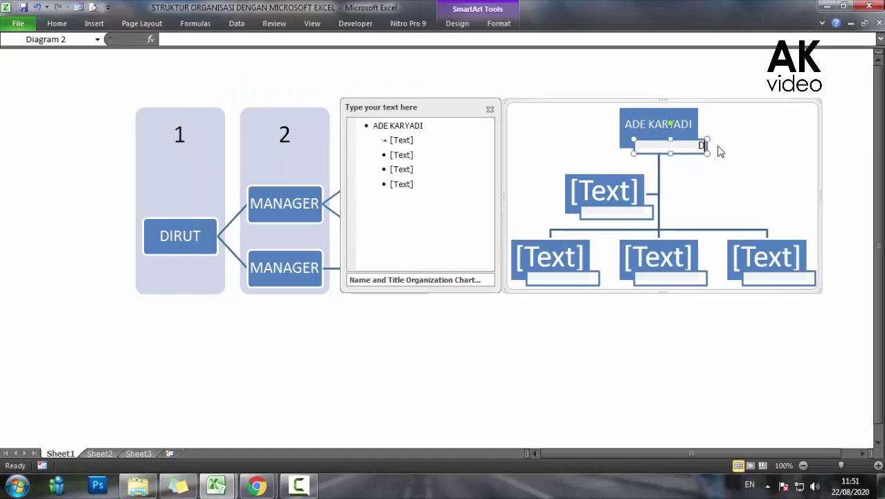
Title the top box DIRUT and fill the manager box with a name and title MANAGER.
text(IRU)
text(T)
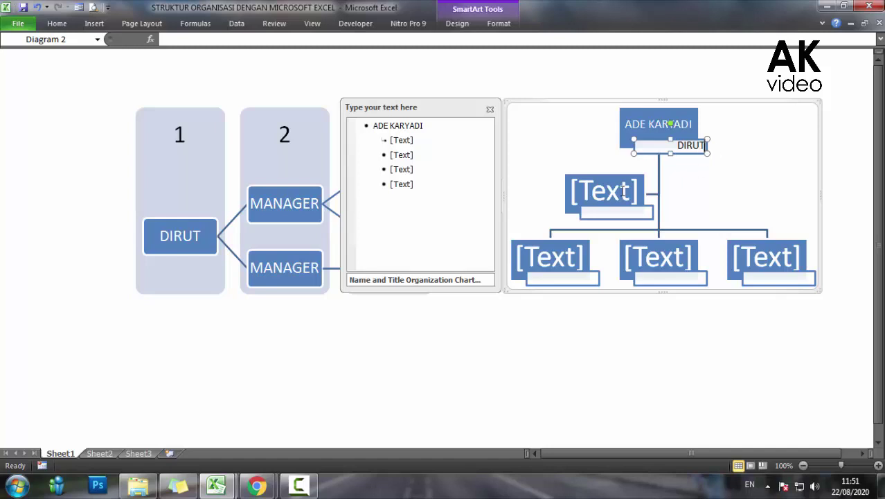
click(624, 192)
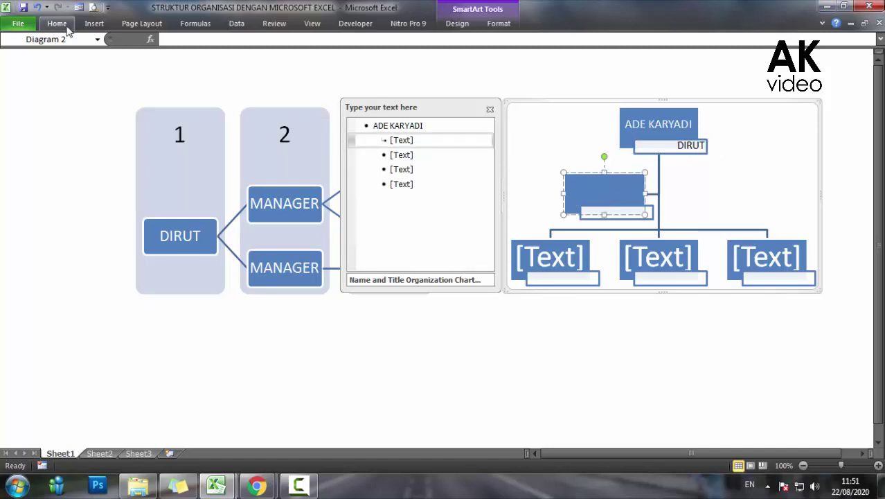
key(ctrl+F1)
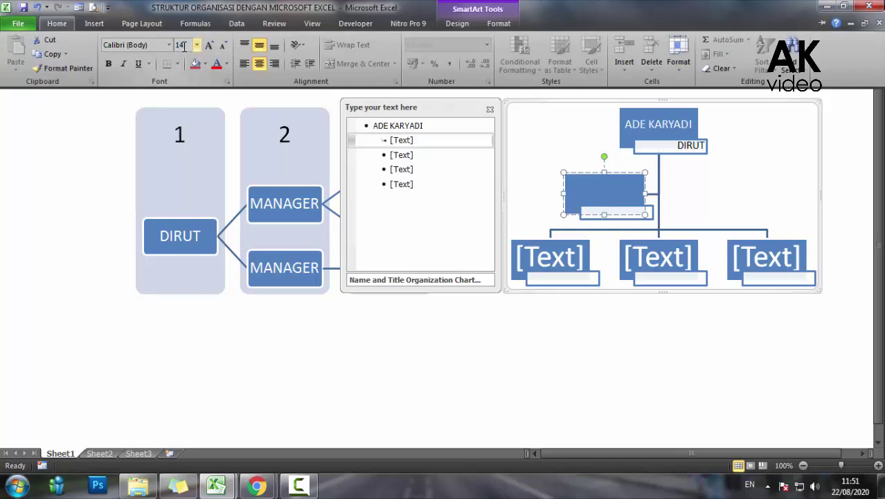
key(Escape)
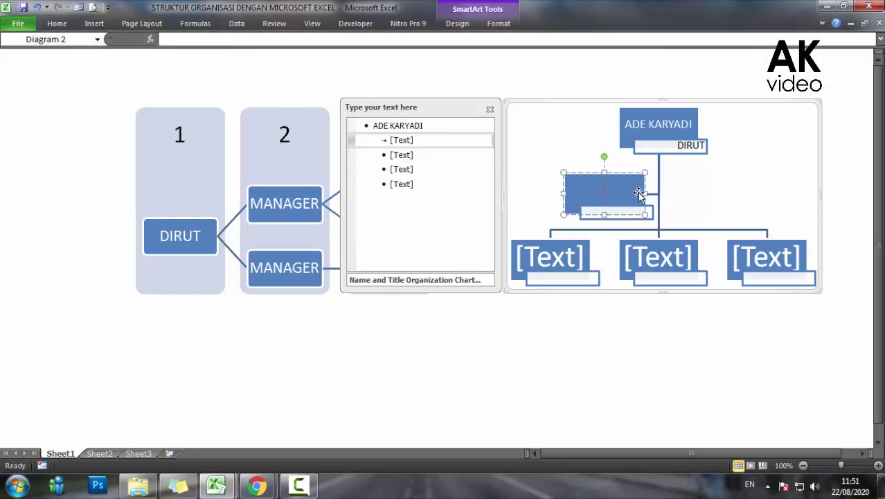
text(S)
key(BackSpace)
text(KA)
text(RYADI)
click(651, 211)
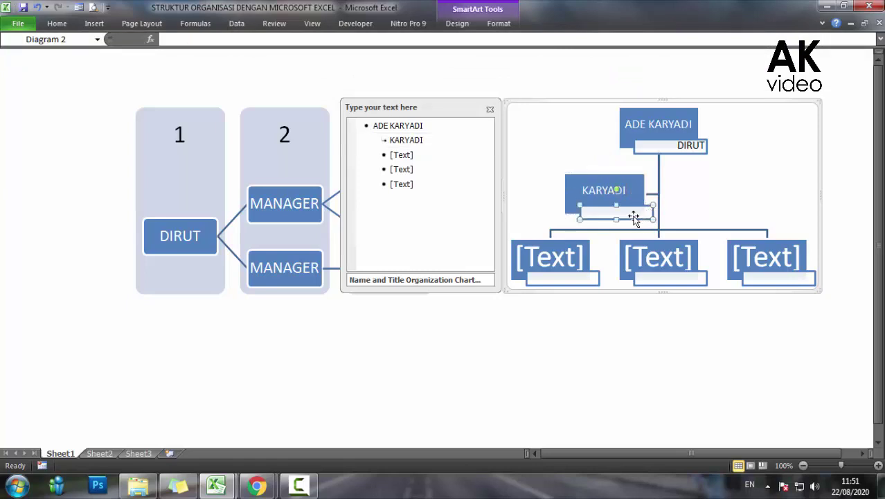
text(MANAGER)
Centre the MANAGER and DIRUT title text in their boxes.
click(724, 196)
click(637, 214)
click(55, 23)
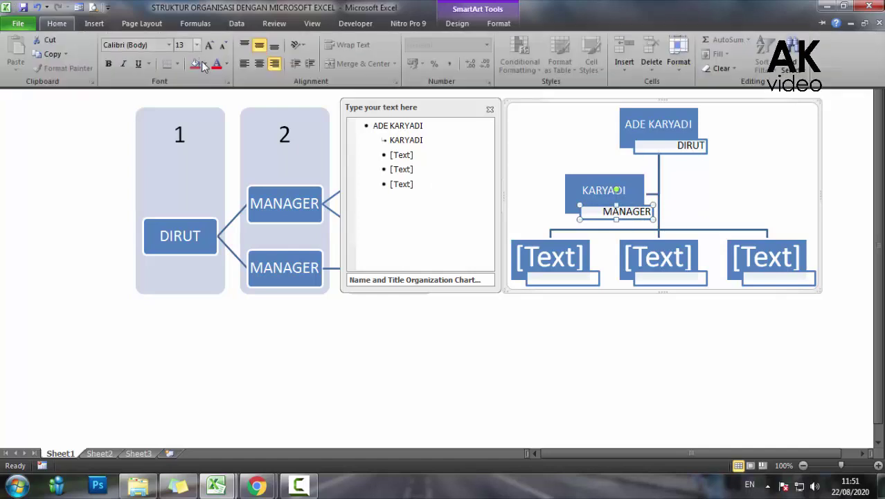
click(255, 65)
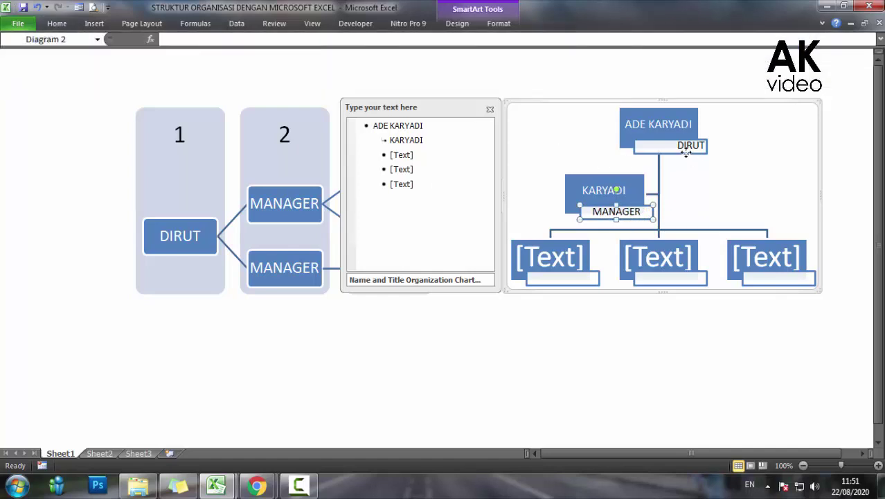
click(685, 147)
click(62, 25)
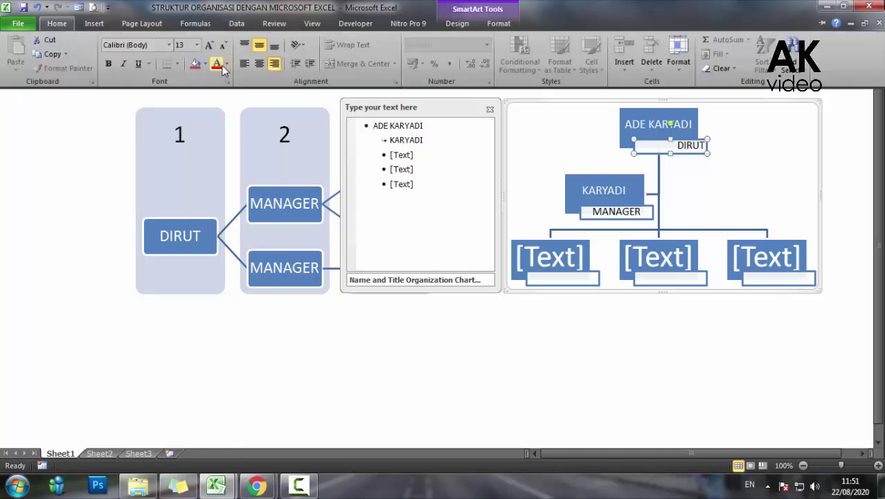
click(261, 65)
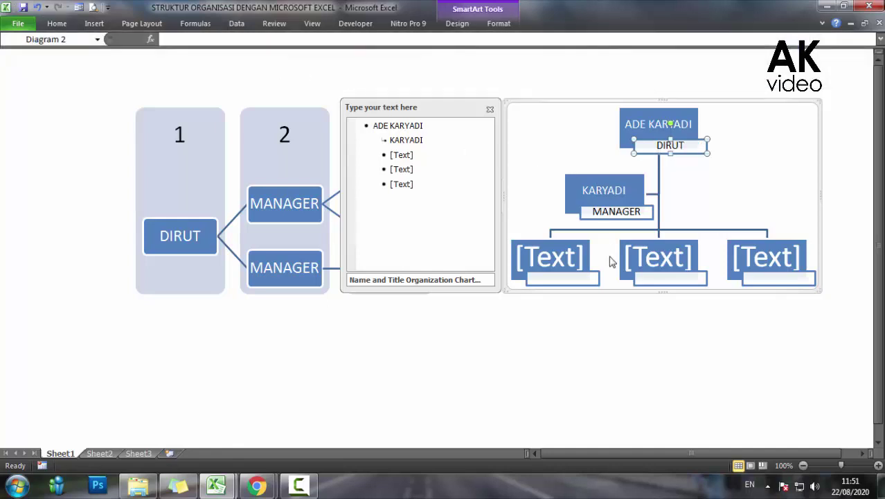
click(562, 261)
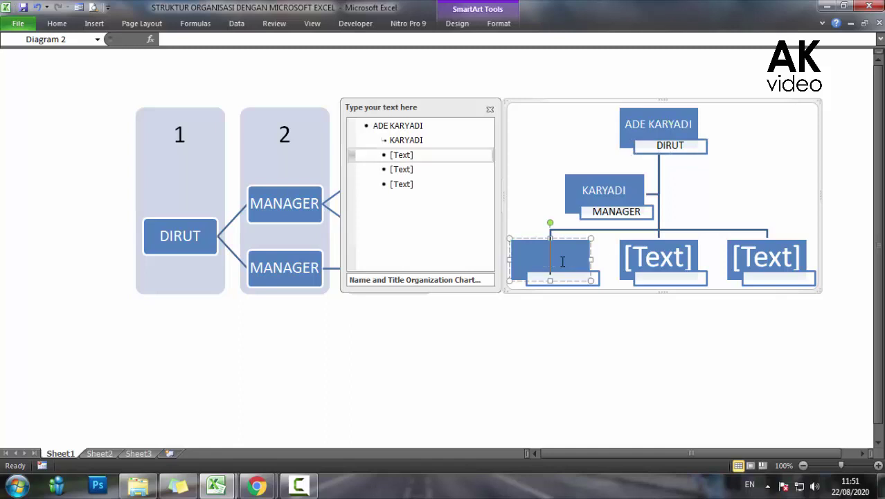
Enter a staff name in the bottom-left box and title it ADMIN.
click(58, 25)
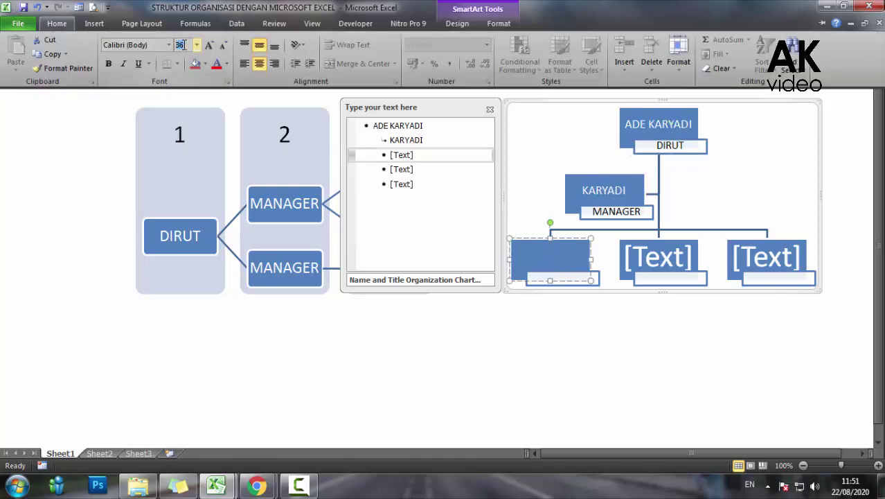
key(Escape)
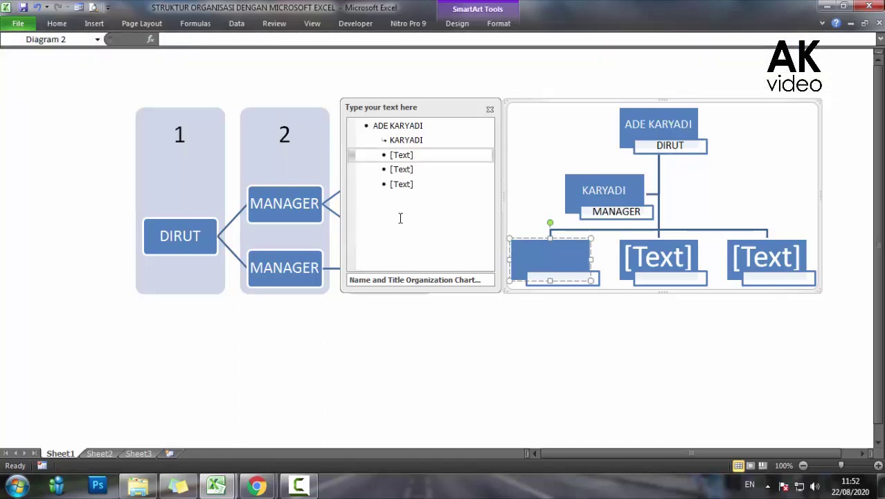
text(ADE)
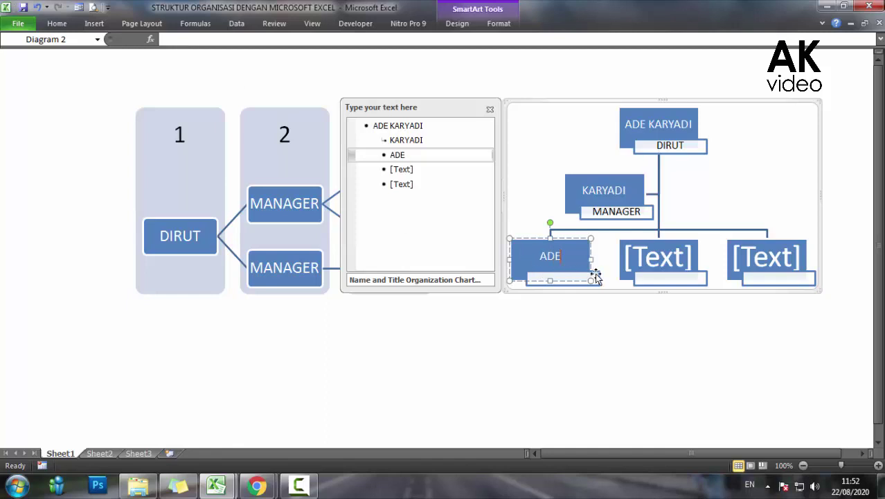
click(595, 279)
text(AD)
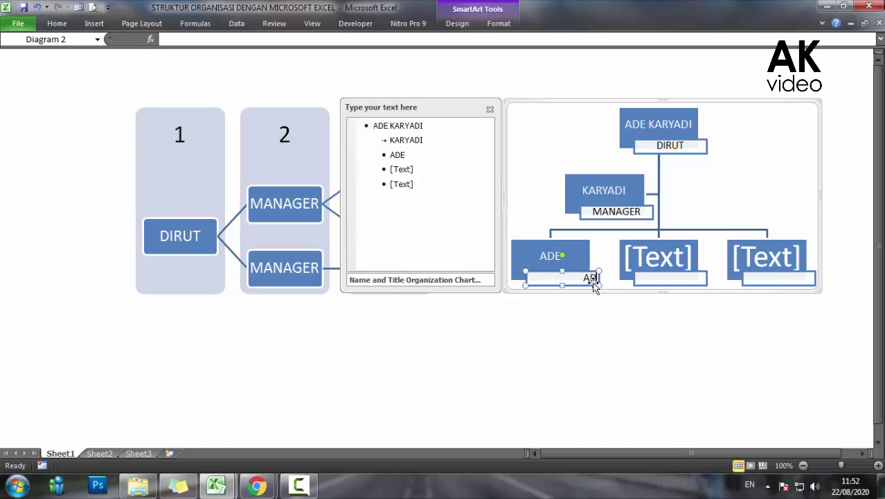
text(MIN)
Enter a staff name in the middle box and give it the subtitle ADMIN.
click(57, 23)
click(673, 261)
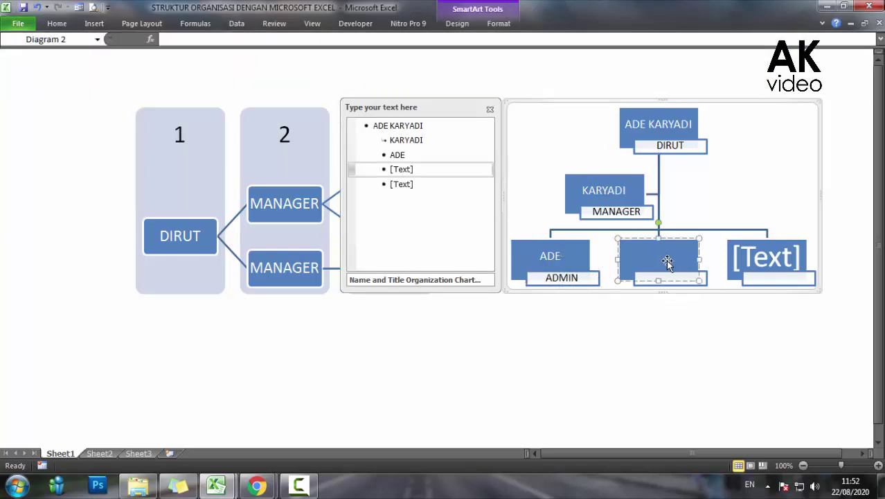
click(58, 23)
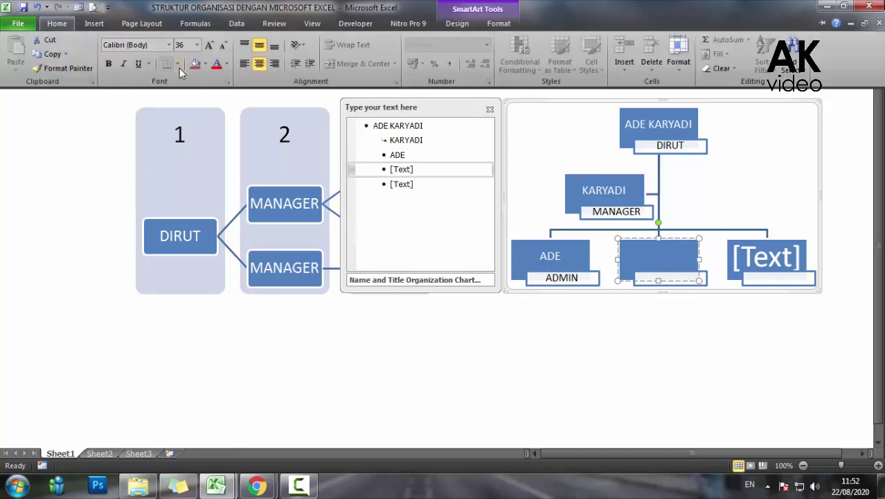
key(Escape)
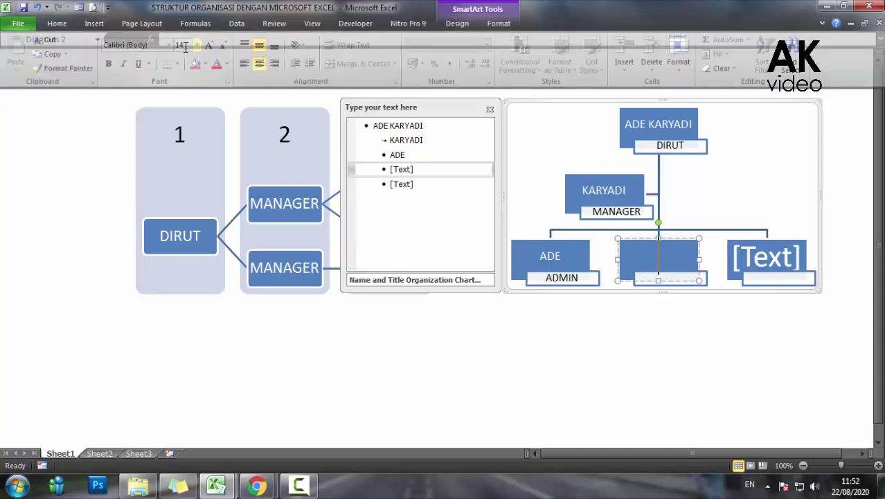
text(ADE)
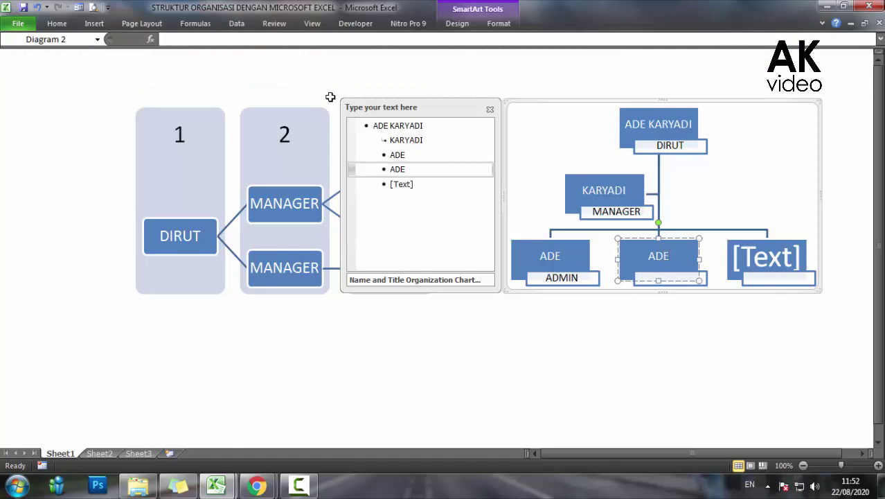
text(K)
click(643, 328)
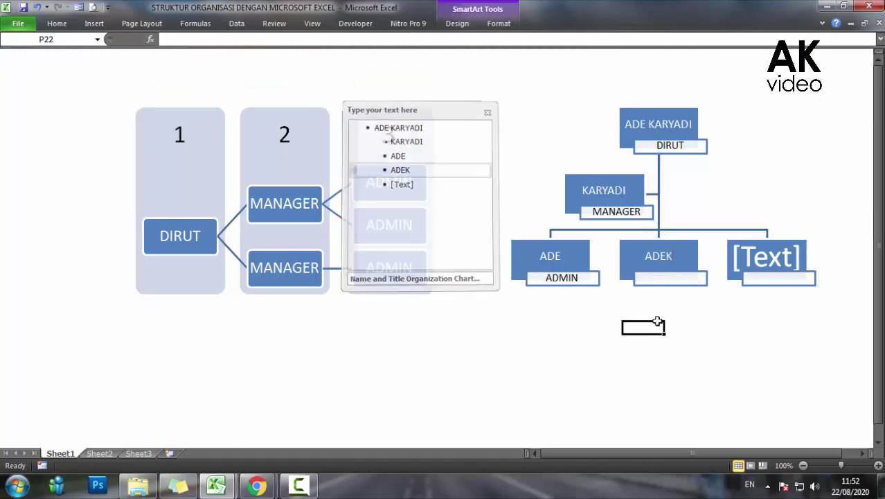
click(656, 287)
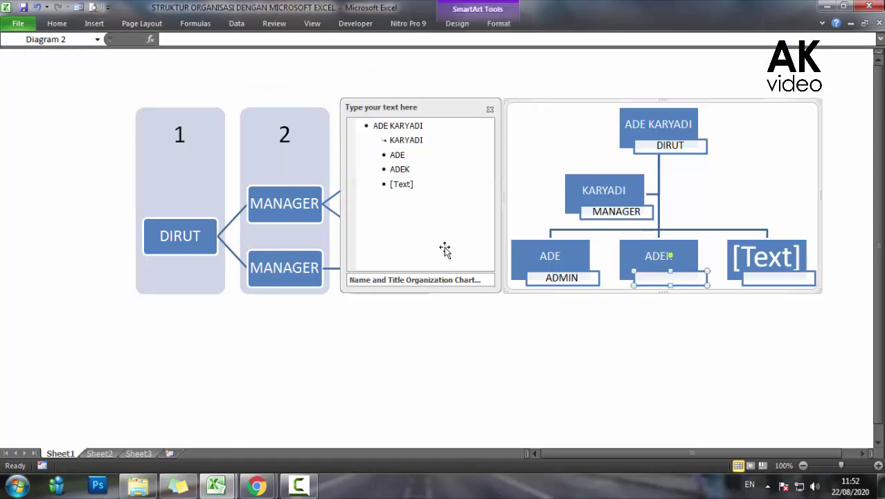
click(61, 24)
click(266, 64)
text(MIN)
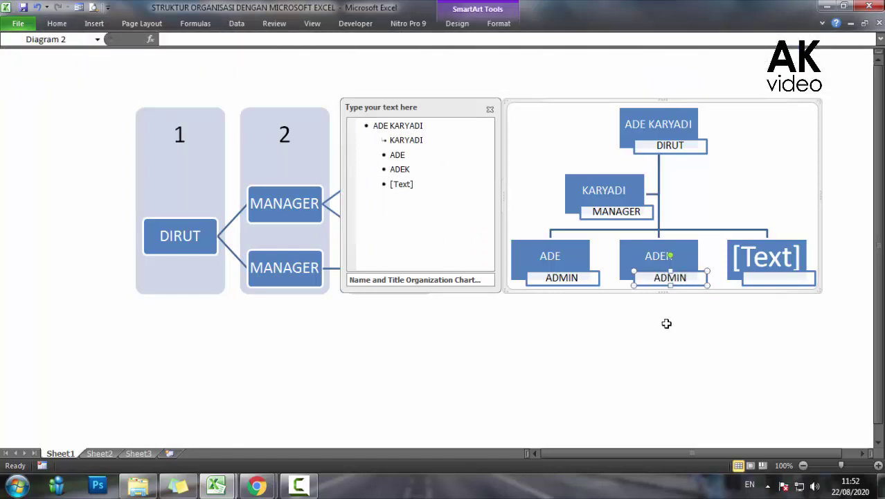
Give the third staff box a centred ADMIN subtitle, leaving its name empty, and deselect the chart.
click(752, 261)
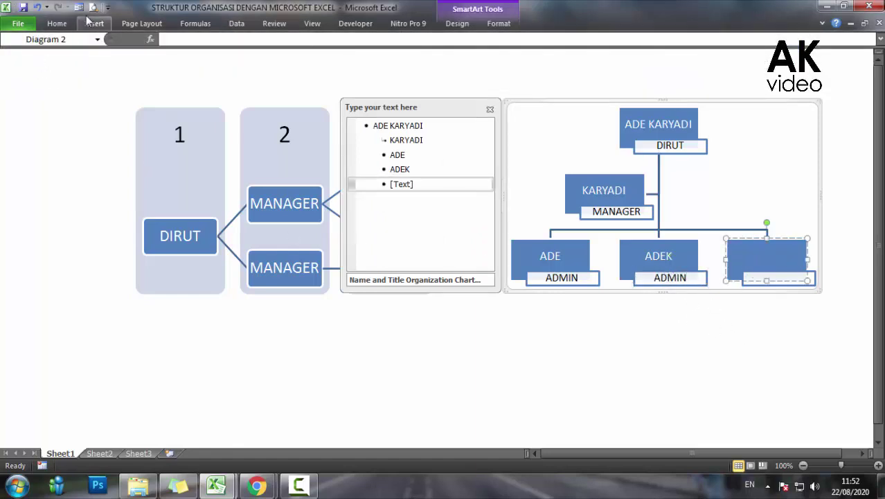
click(58, 24)
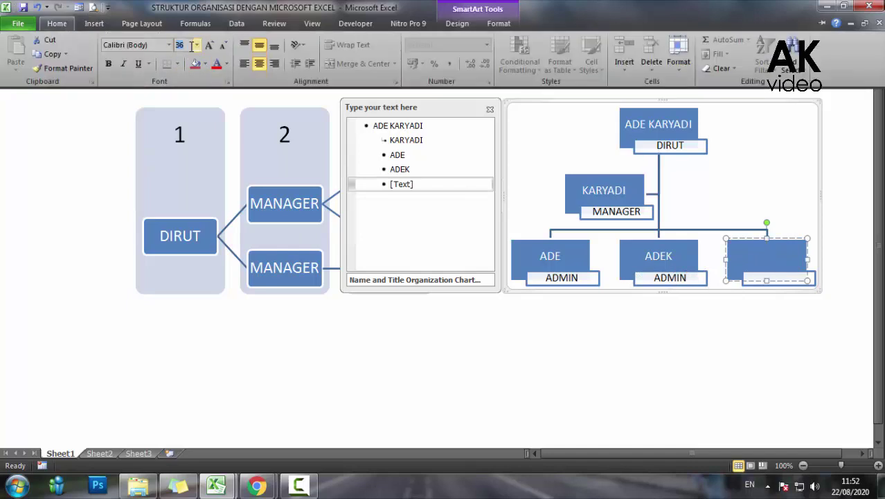
key(Return)
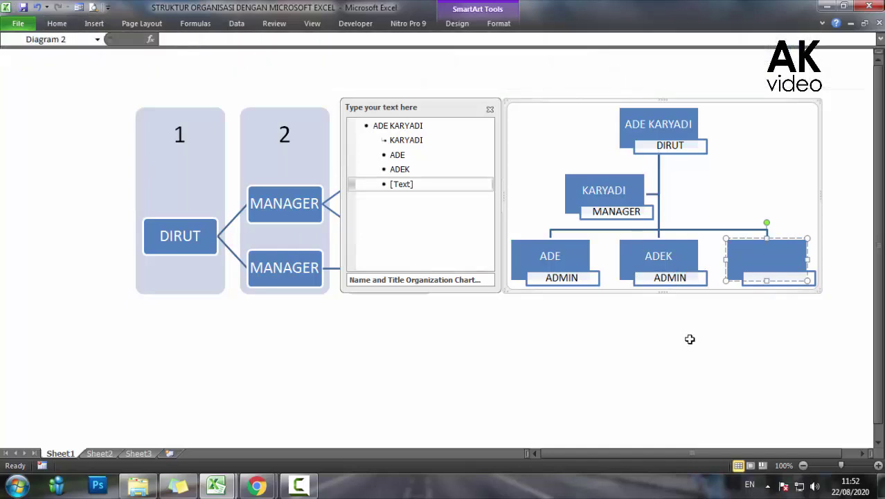
click(781, 288)
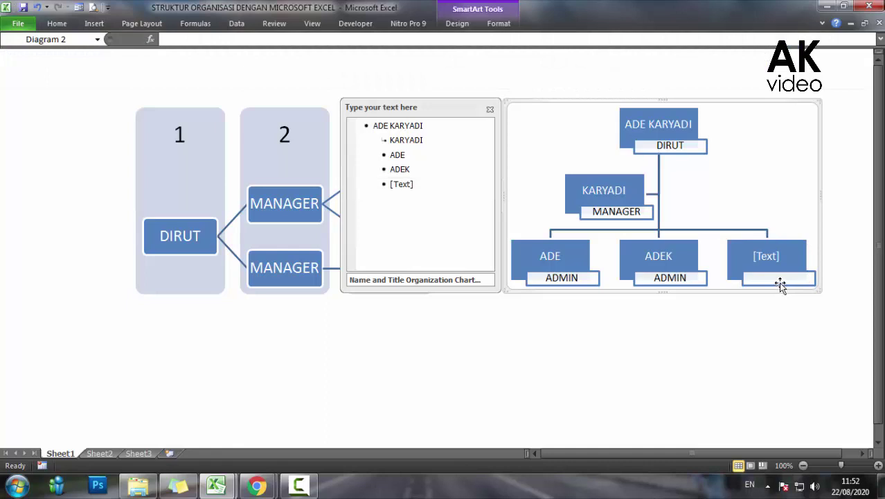
click(780, 280)
text(ADMIN)
click(58, 23)
click(260, 68)
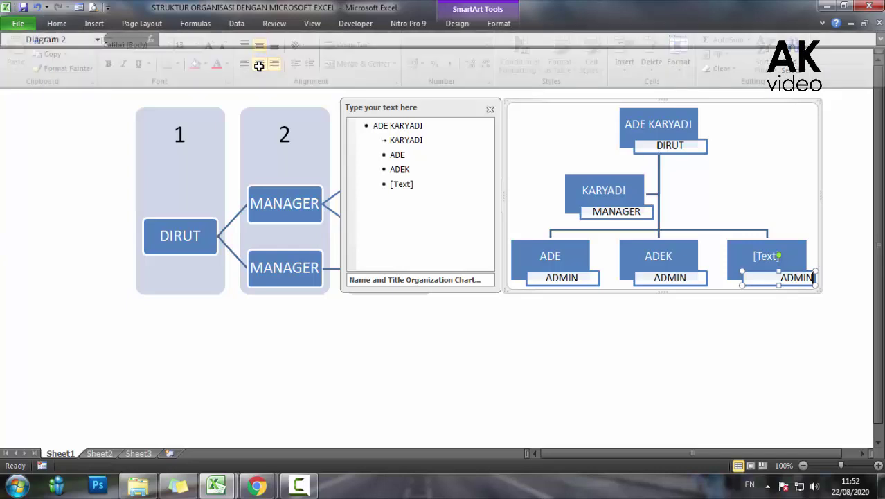
click(815, 355)
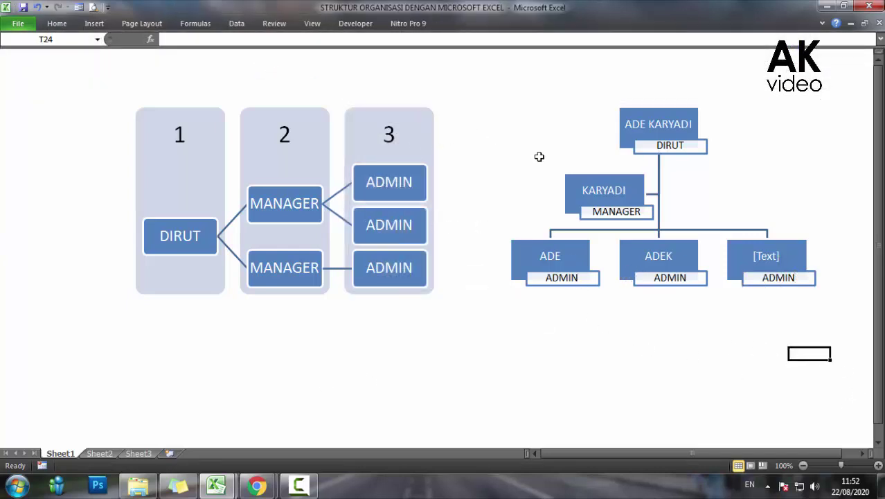
Drag the left hierarchy diagram and the right org chart lower on the sheet.
click(432, 113)
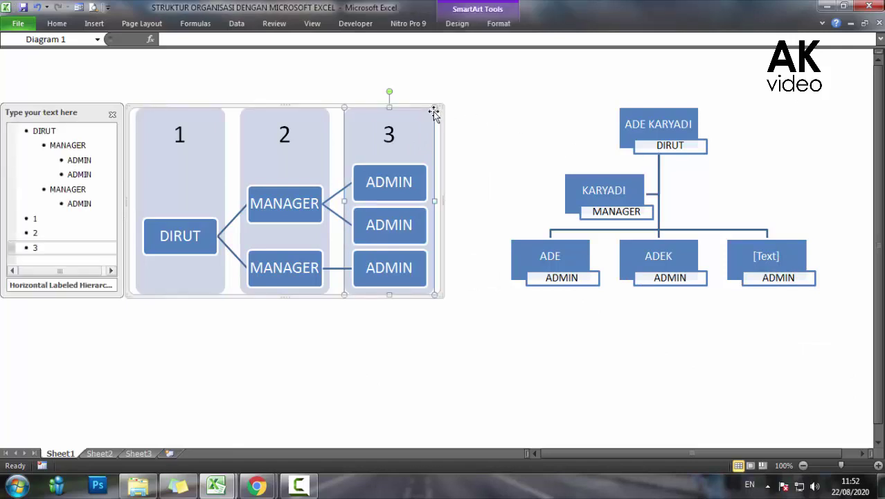
drag(444, 125, 457, 161)
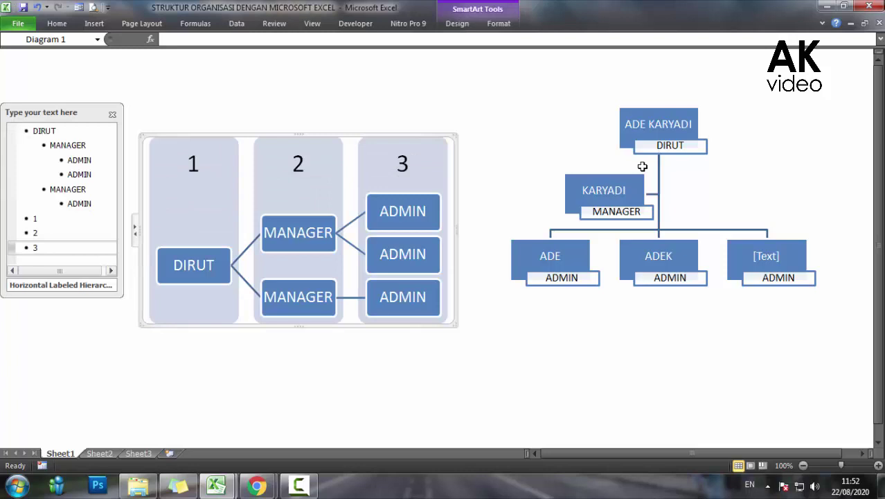
click(760, 167)
mouse_move(762, 102)
mouse_down()
mouse_move(761, 130)
mouse_move(736, 134)
mouse_up()
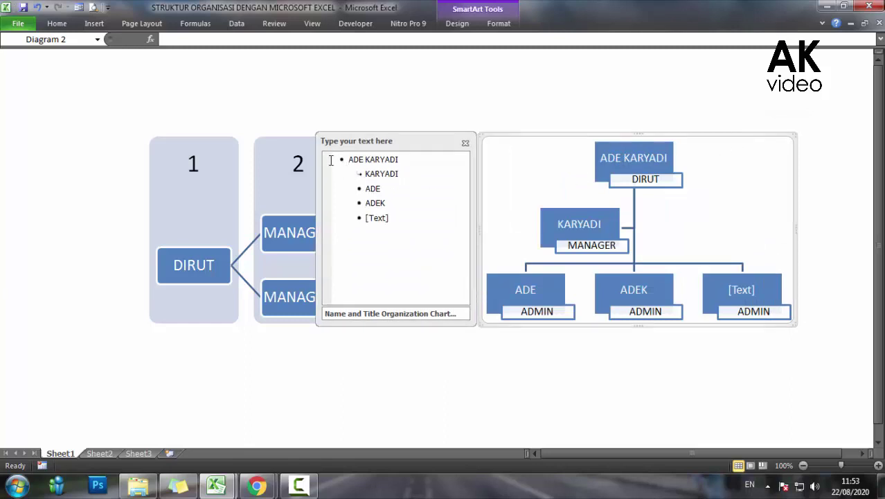
Select both SmartArt diagrams and align their tops with Align Top.
click(294, 142)
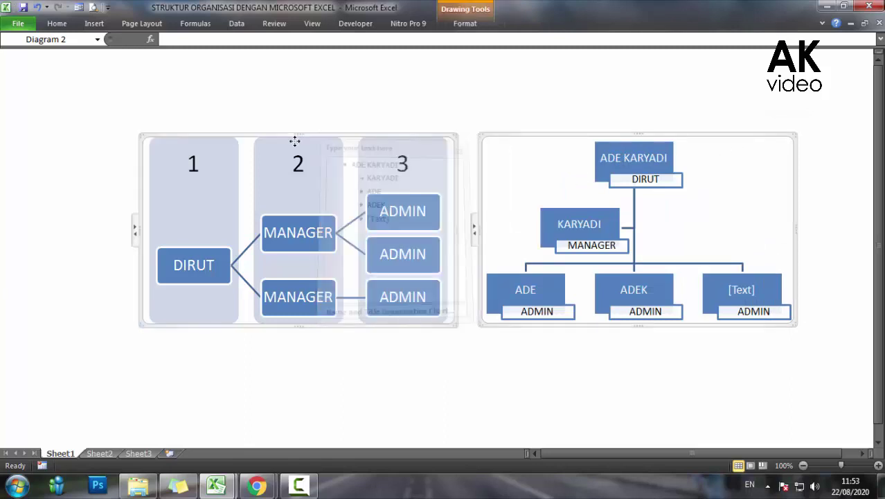
click(468, 26)
click(790, 40)
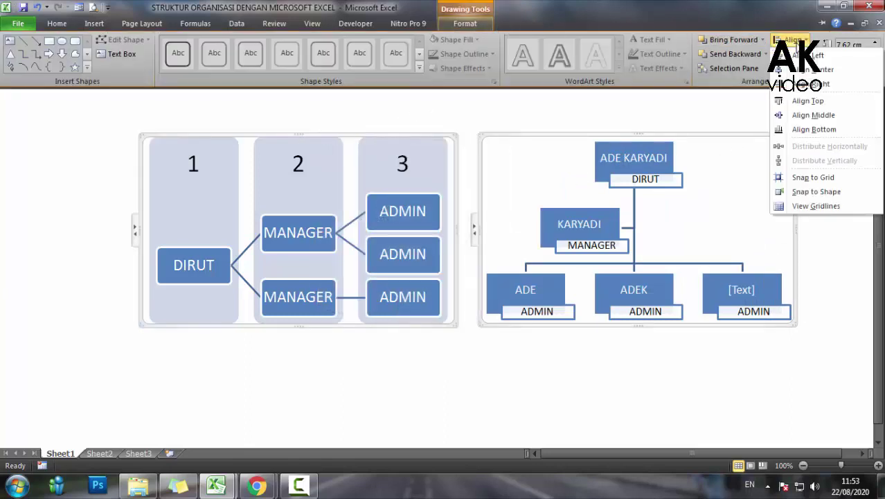
click(791, 102)
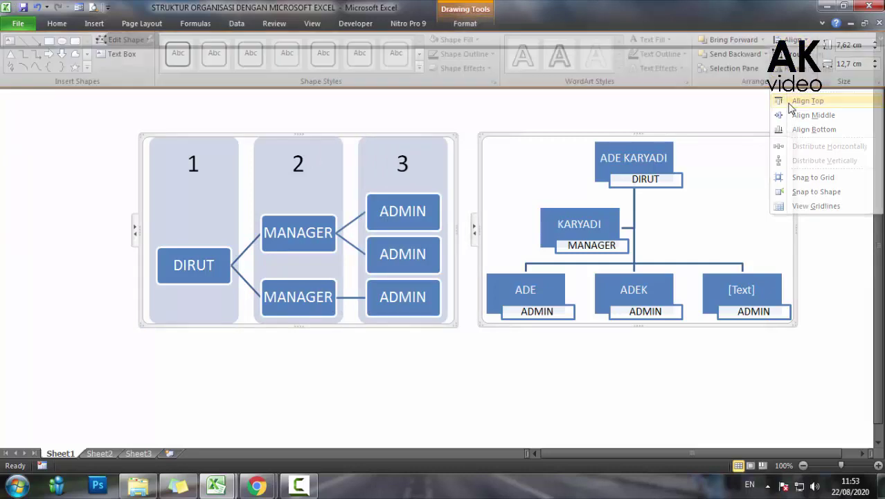
click(231, 358)
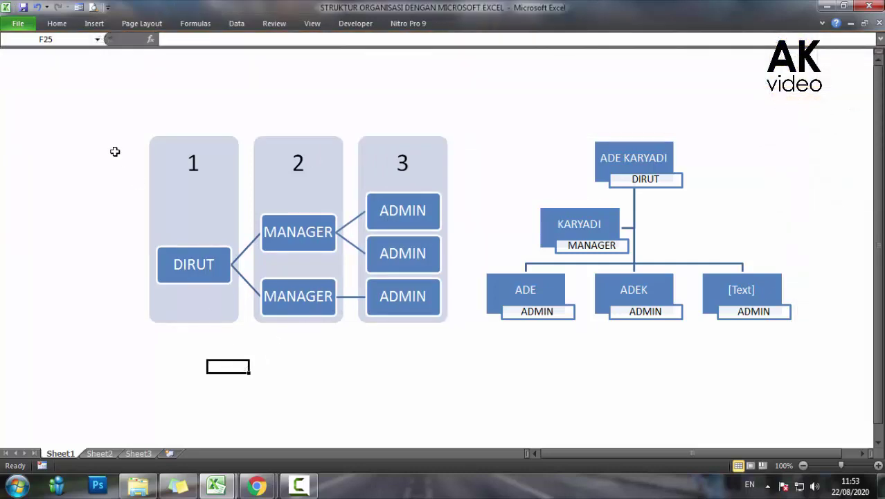
Fill row 1 across the sheet with yellow.
click(8, 54)
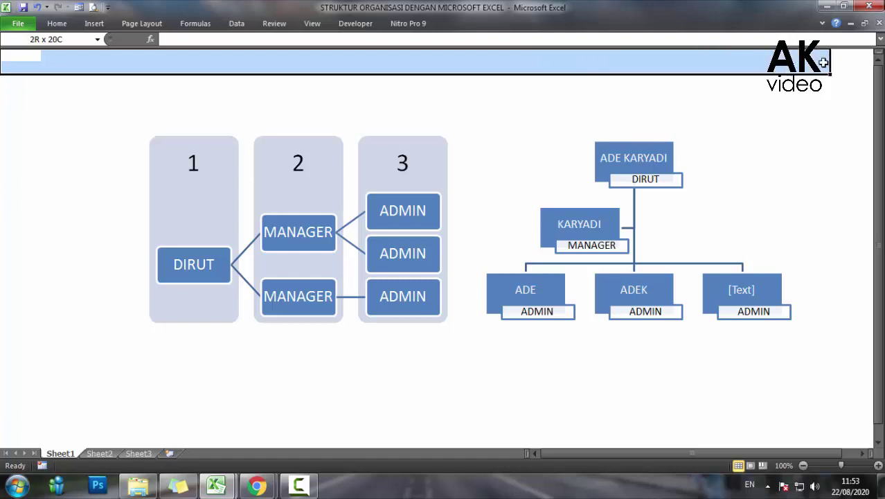
drag(639, 87, 871, 59)
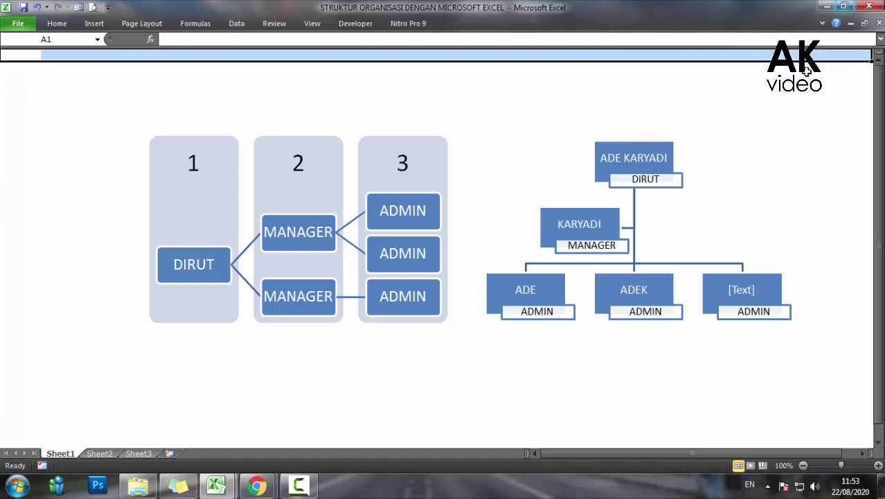
click(57, 23)
click(169, 65)
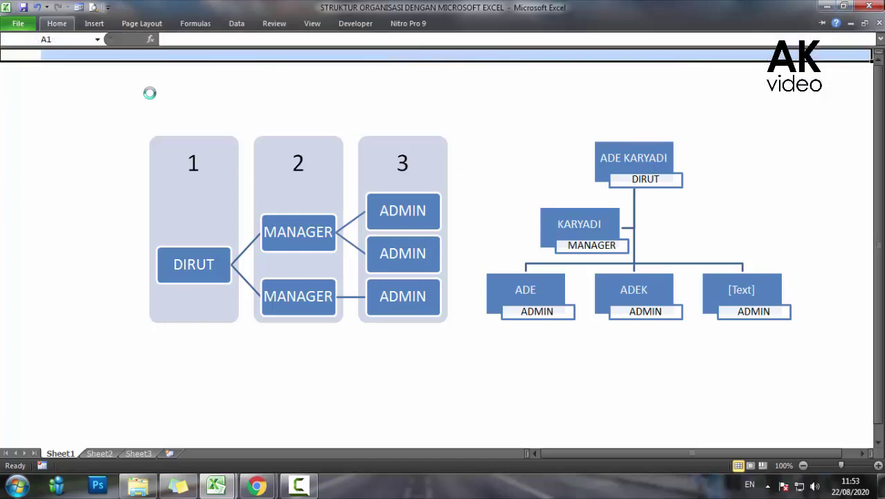
click(111, 104)
Fill columns A to C down to row 31 with black as a sidebar.
drag(128, 51, 99, 146)
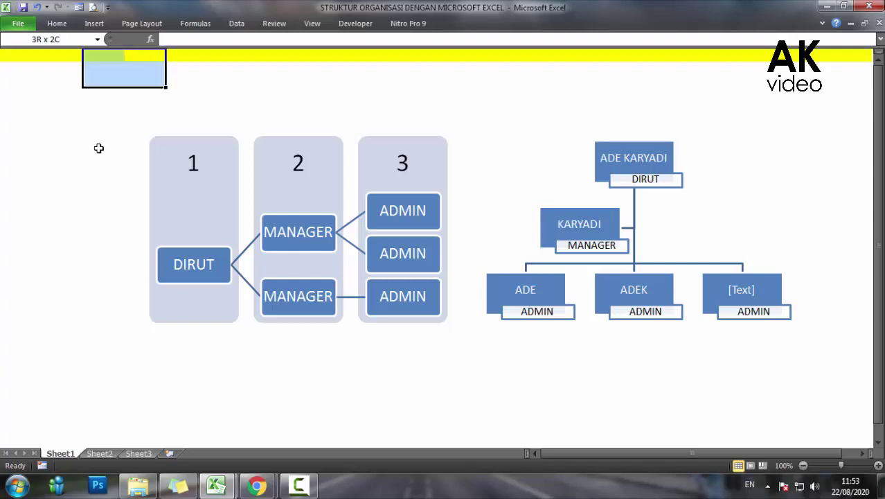
drag(7, 55, 86, 440)
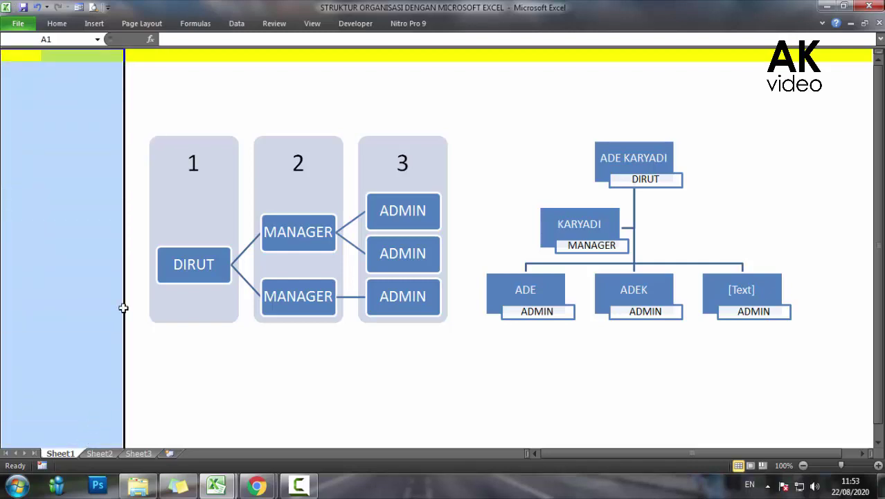
click(58, 24)
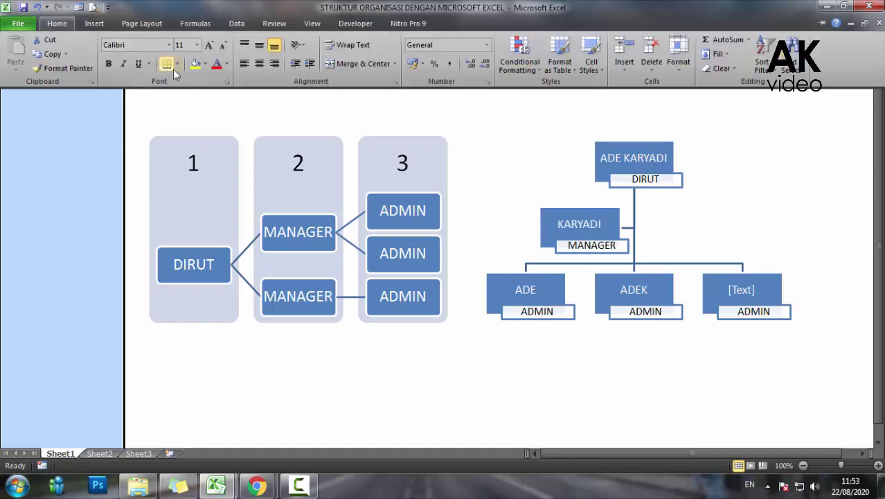
click(206, 63)
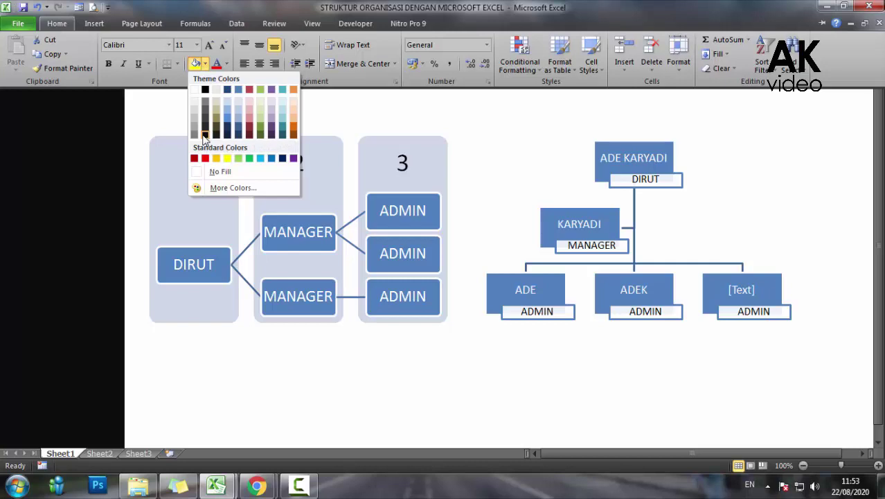
click(205, 136)
key(ctrl+F1)
click(269, 106)
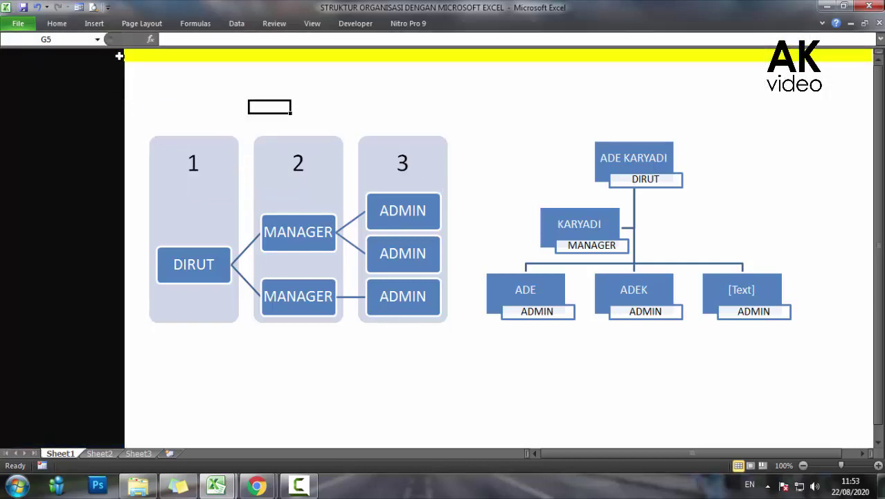
Stretch the DIRUT/MANAGER/ADMIN hierarchy diagram taller by dragging its bottom edge down, leaving its style unchanged.
click(450, 154)
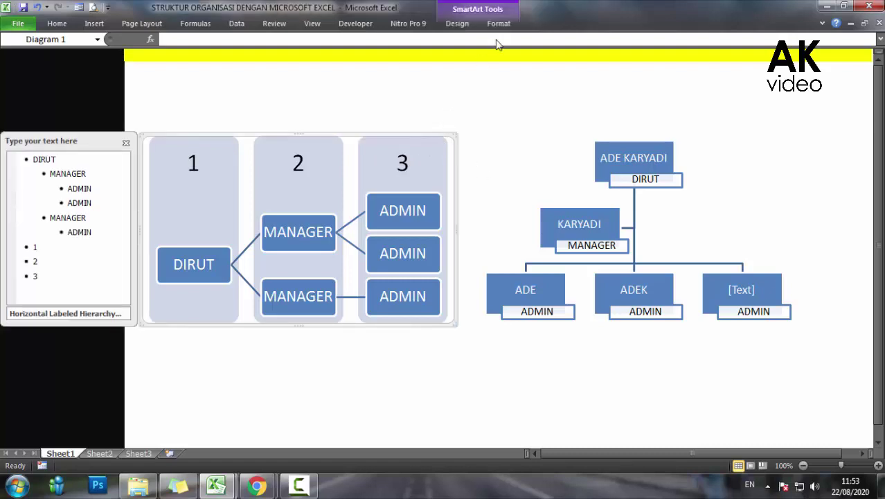
click(474, 24)
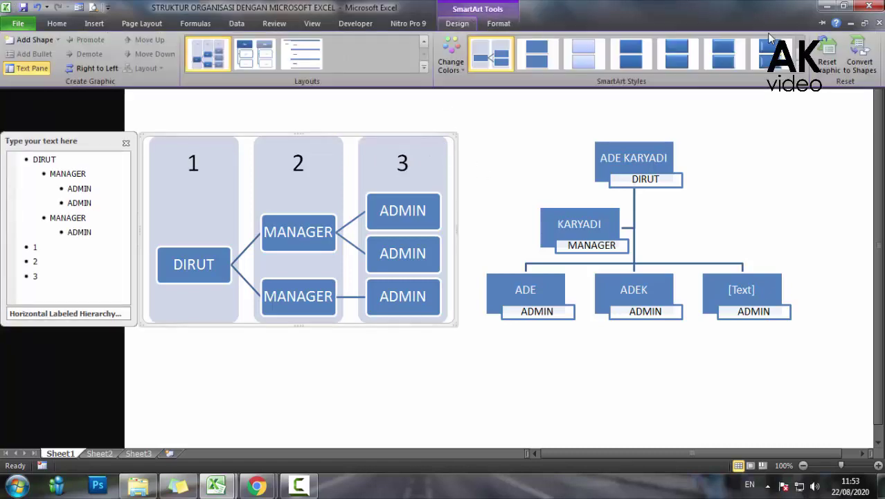
click(801, 73)
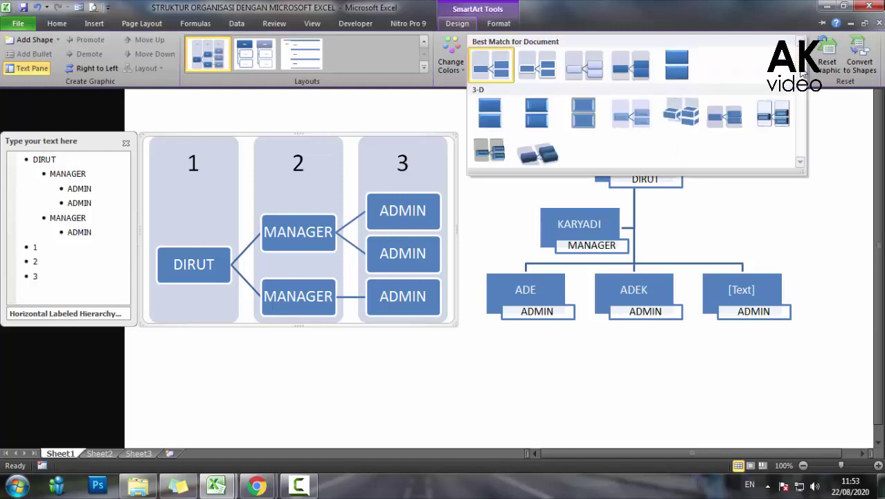
click(861, 201)
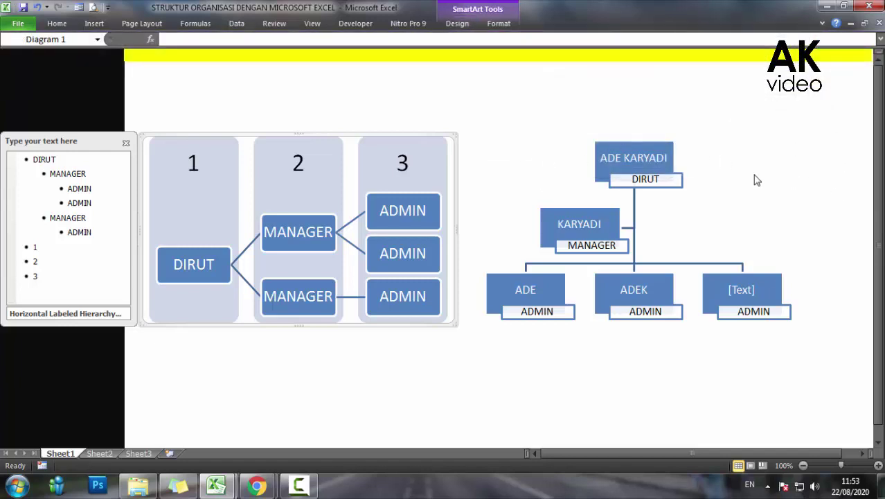
click(435, 381)
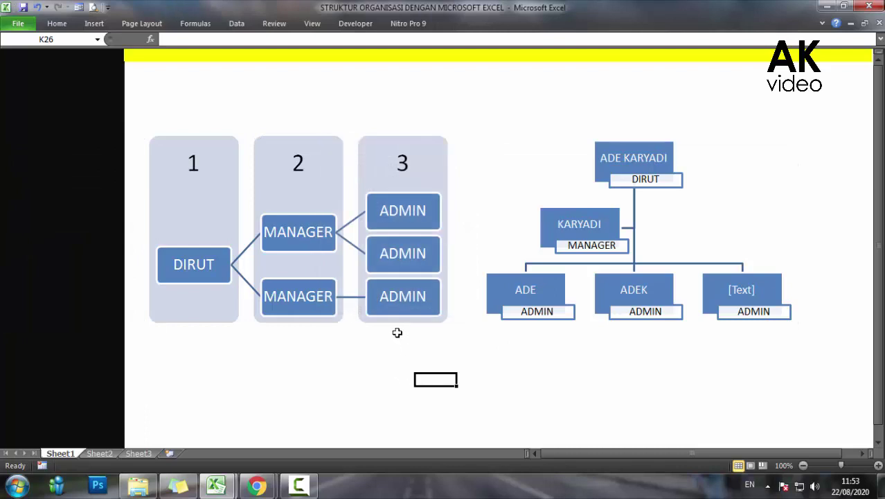
click(448, 141)
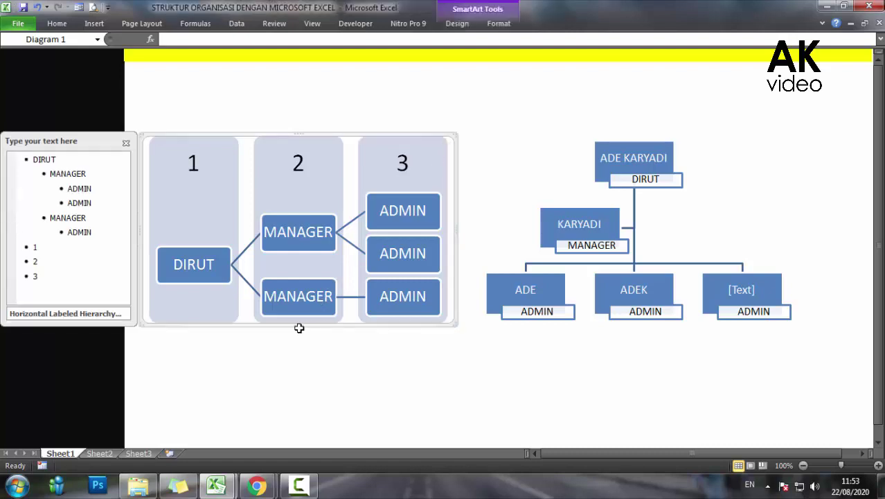
drag(297, 323, 300, 405)
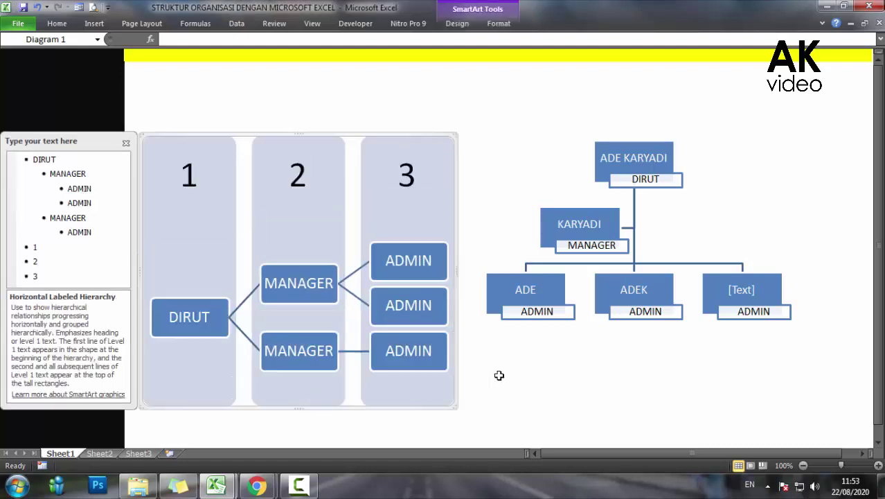
Stretch the right org chart taller to match the left diagram's height.
click(601, 324)
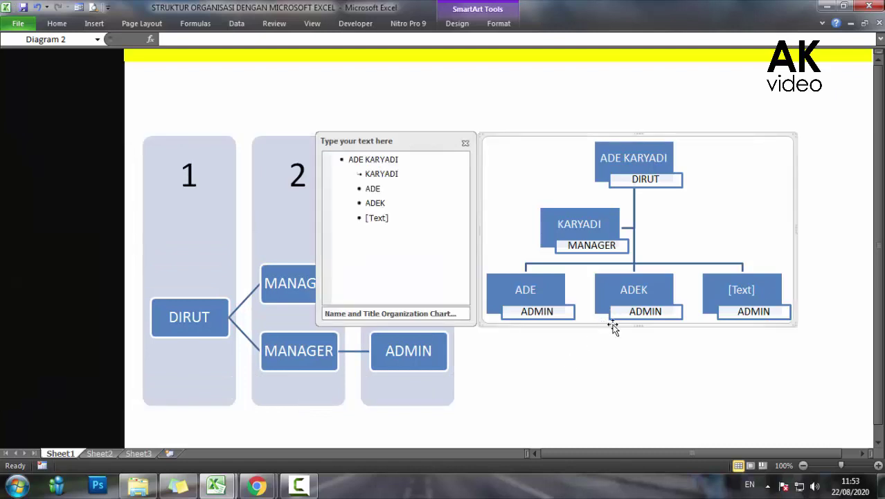
drag(638, 339, 642, 404)
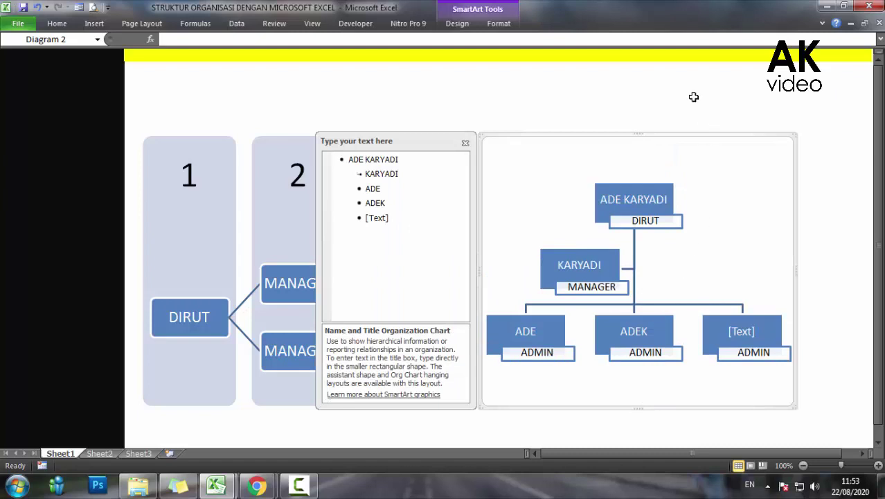
click(693, 96)
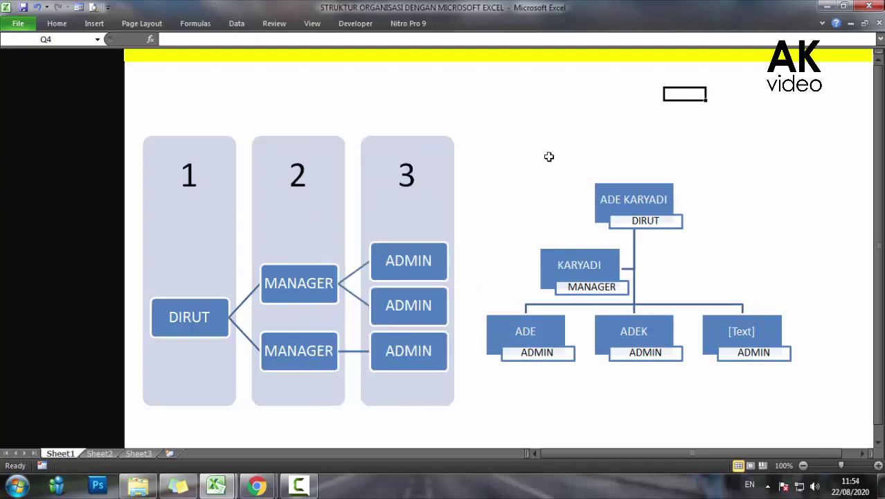
Select both diagrams and drag them together slightly to the right.
click(457, 146)
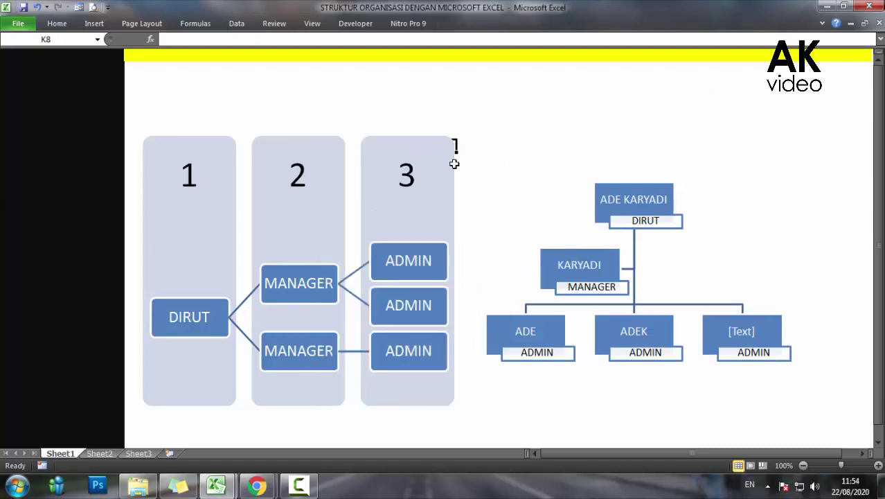
click(443, 154)
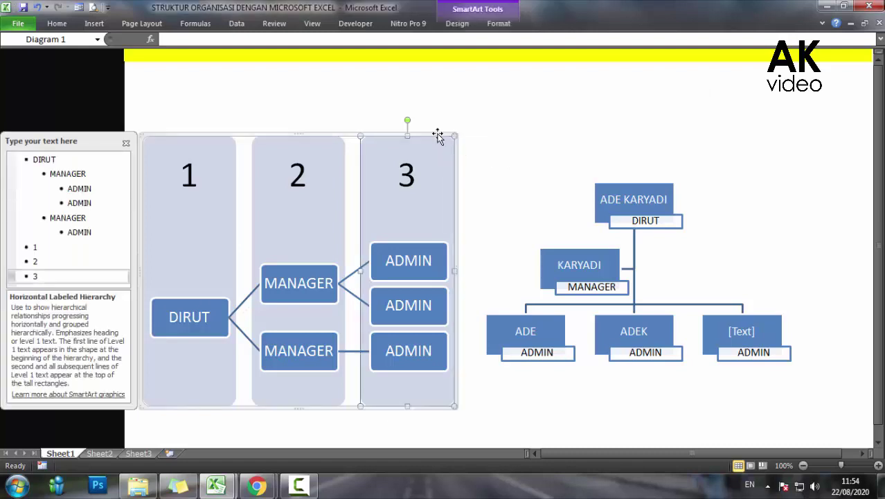
click(528, 167)
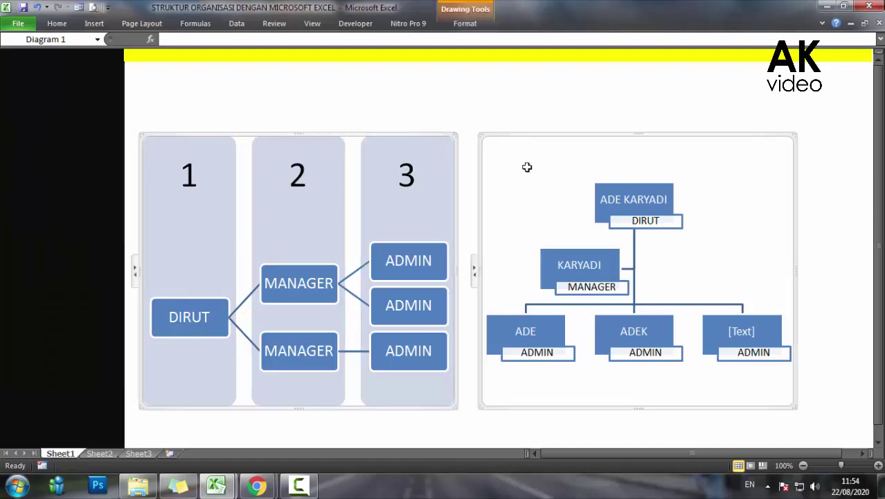
mouse_move(527, 166)
mouse_down()
mouse_move(548, 132)
mouse_move(577, 128)
mouse_up()
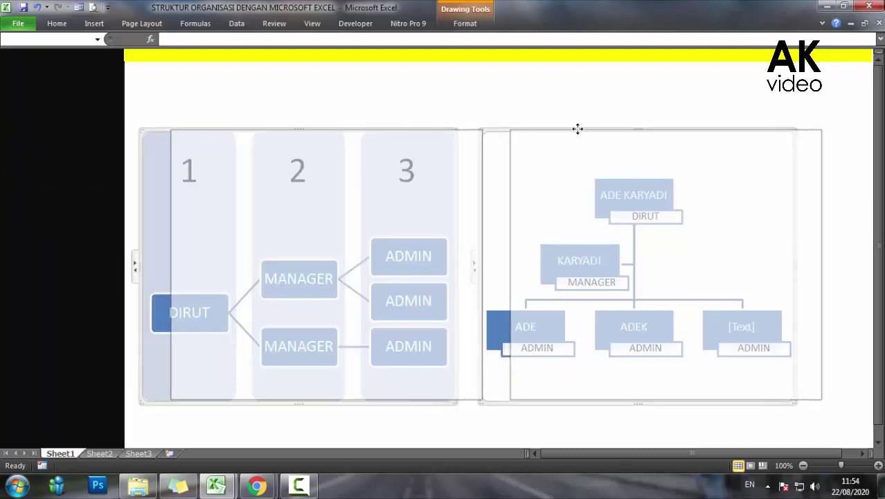
Insert a text box above the diagrams containing 'STRUKTUR ORGANISASI'.
click(491, 91)
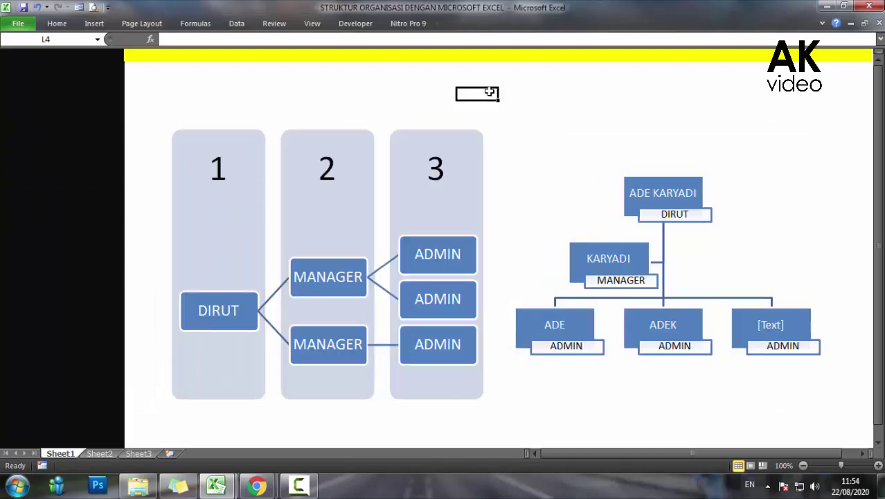
click(300, 85)
click(241, 91)
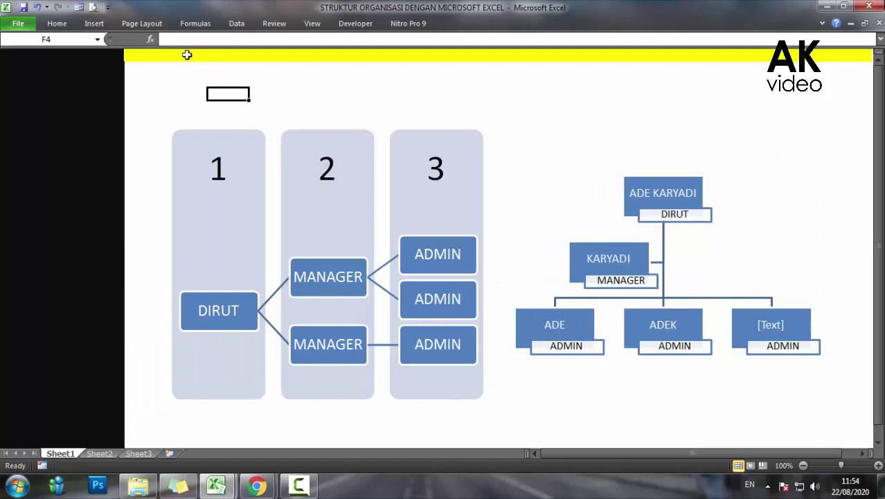
click(97, 24)
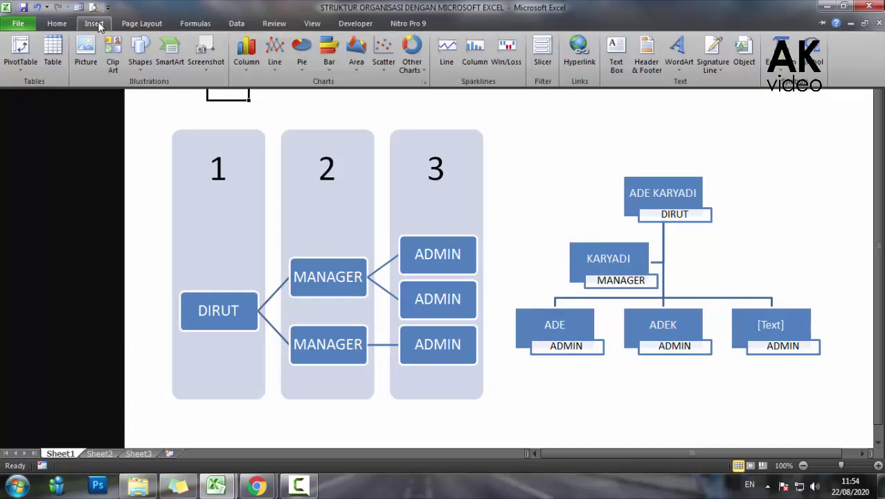
click(139, 69)
click(136, 99)
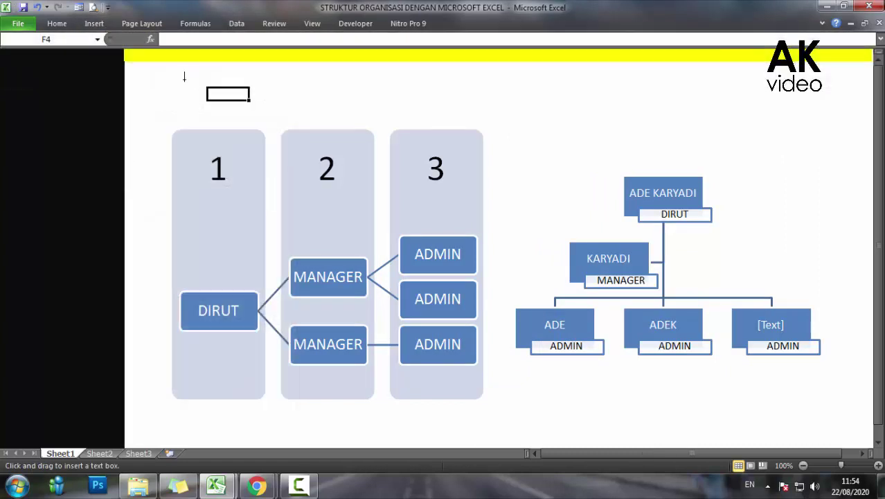
click(182, 78)
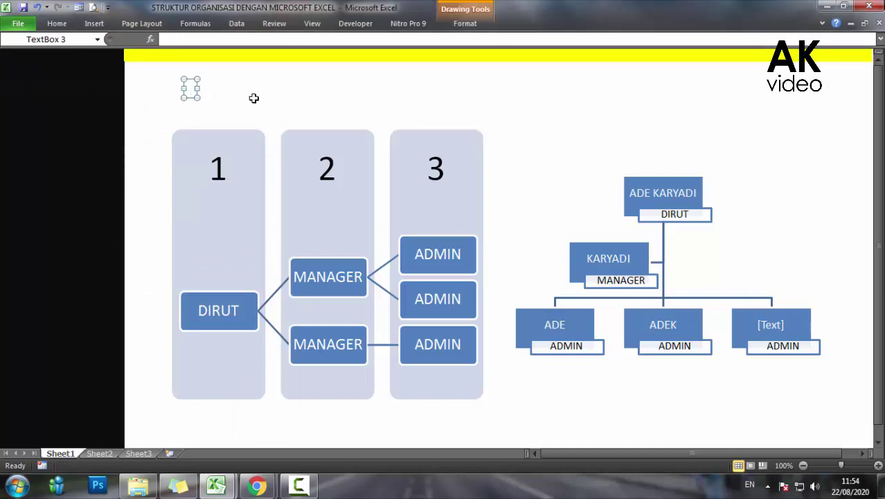
text(STRU)
text(KTU)
text(RE)
key(BackSpace)
text(OR)
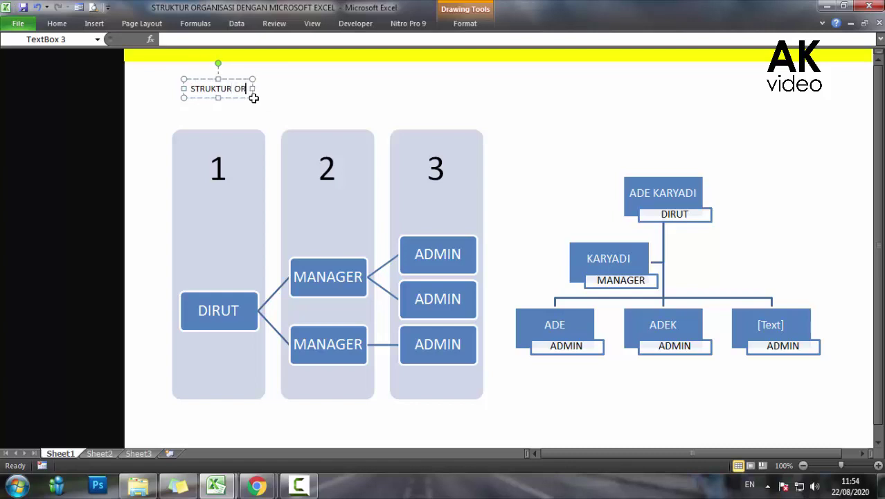
text(GANISA)
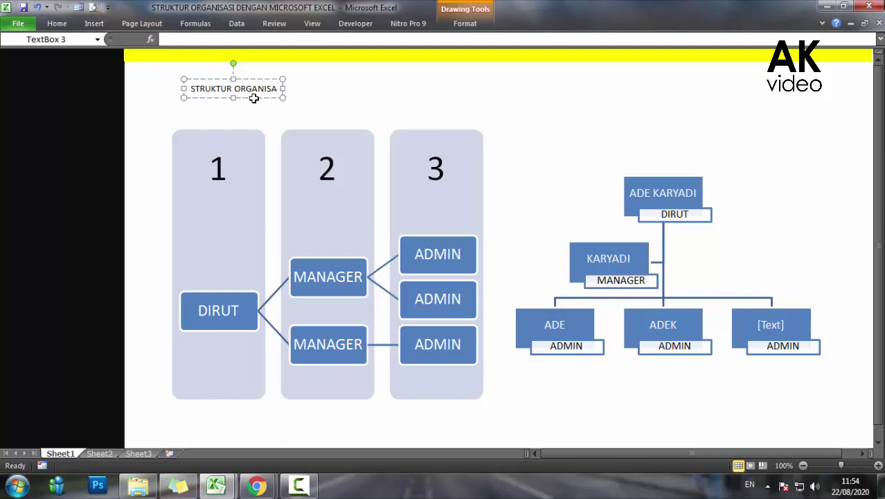
text(SI)
Make the title bold, size 28, widened across both diagrams and centred.
click(56, 23)
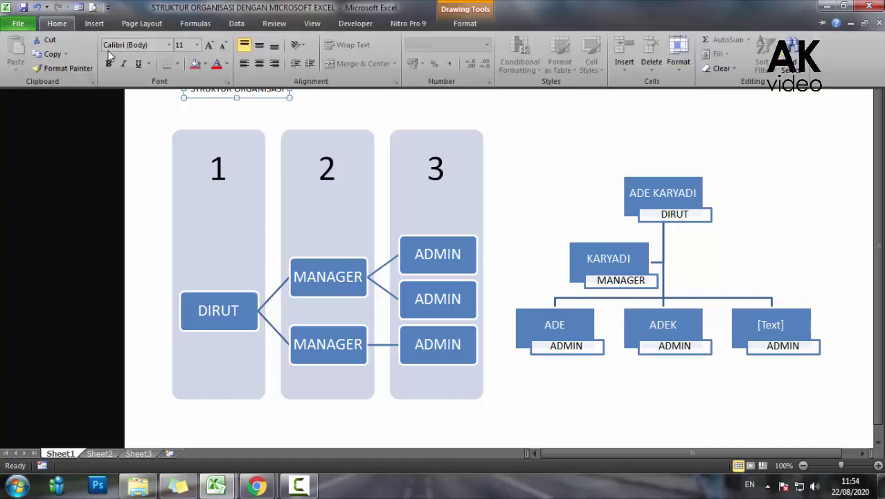
click(104, 61)
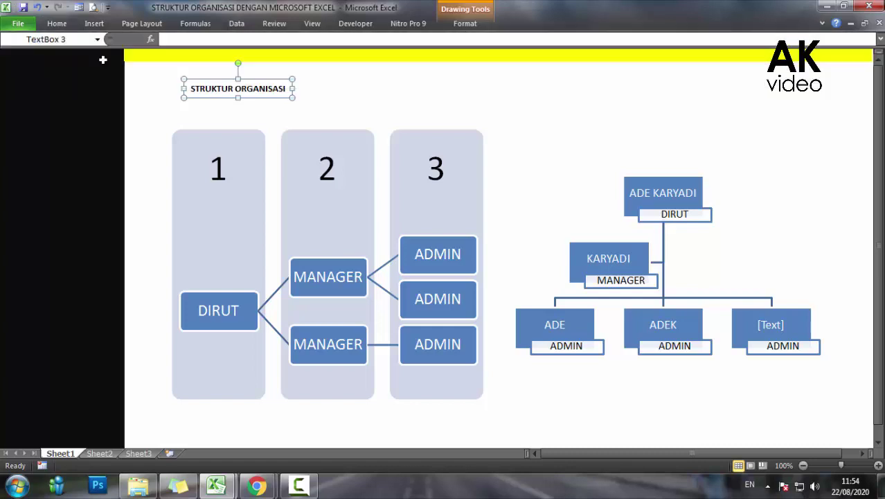
click(57, 22)
click(196, 45)
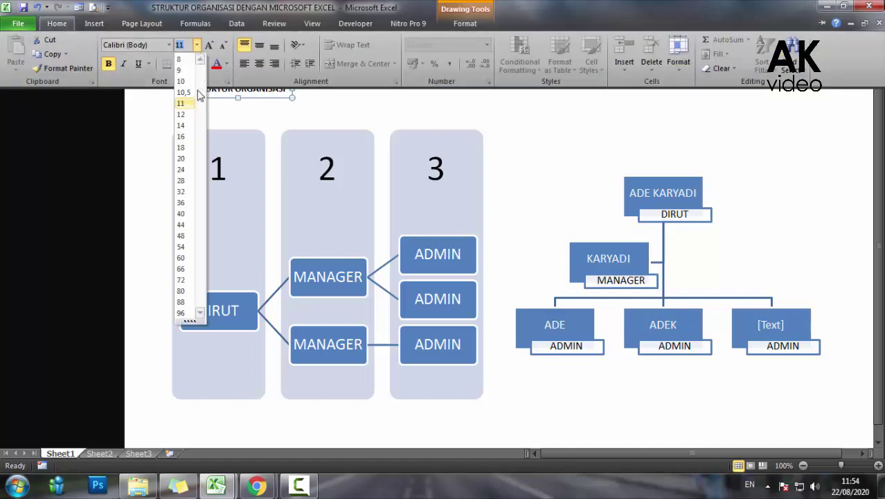
click(181, 181)
drag(439, 98, 849, 90)
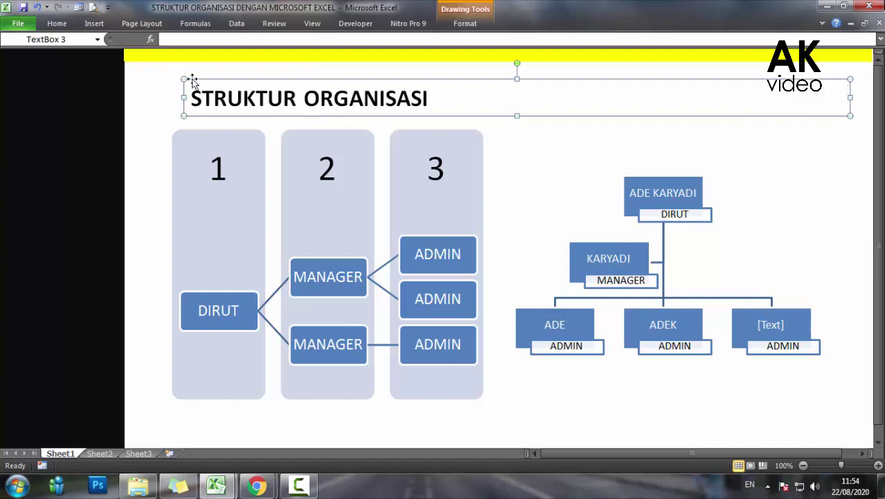
click(59, 24)
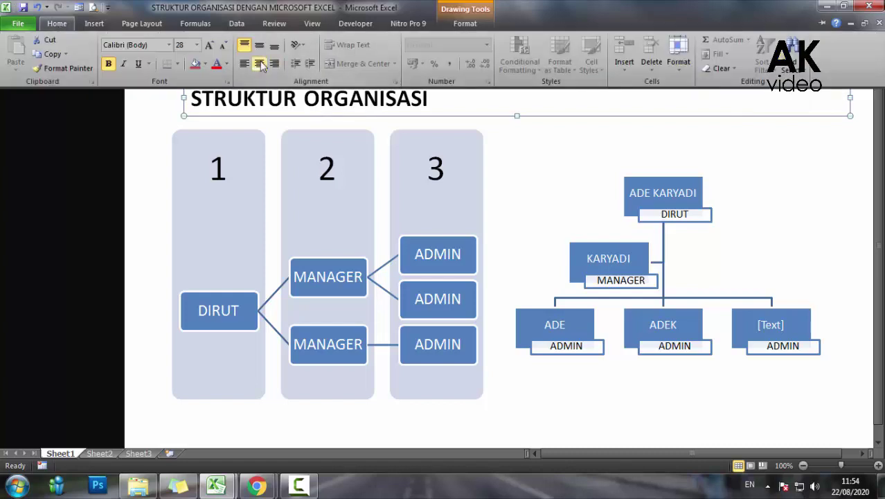
click(259, 64)
Nudge the STRUKTUR ORGANISASI title box up three steps.
click(533, 415)
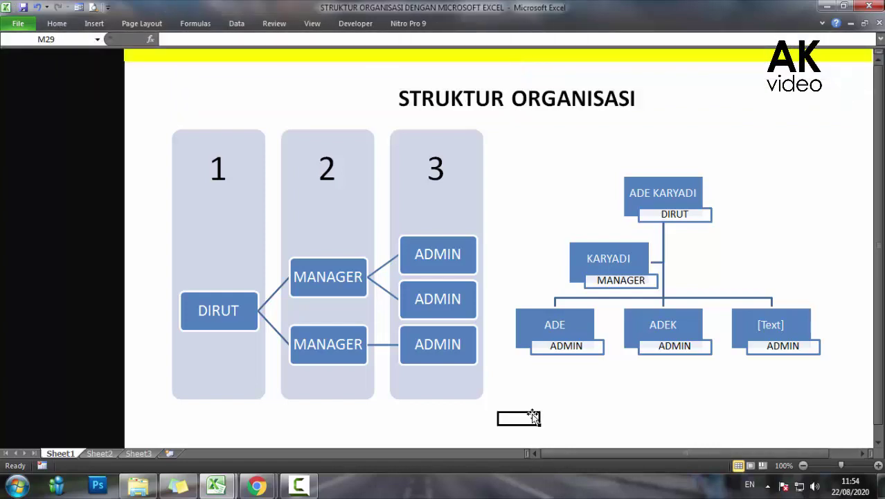
click(541, 104)
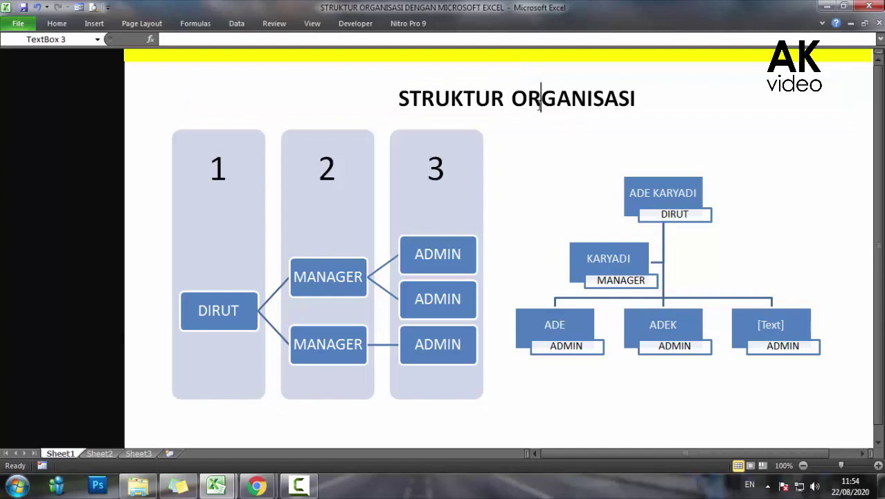
key(Up)
key(Up)
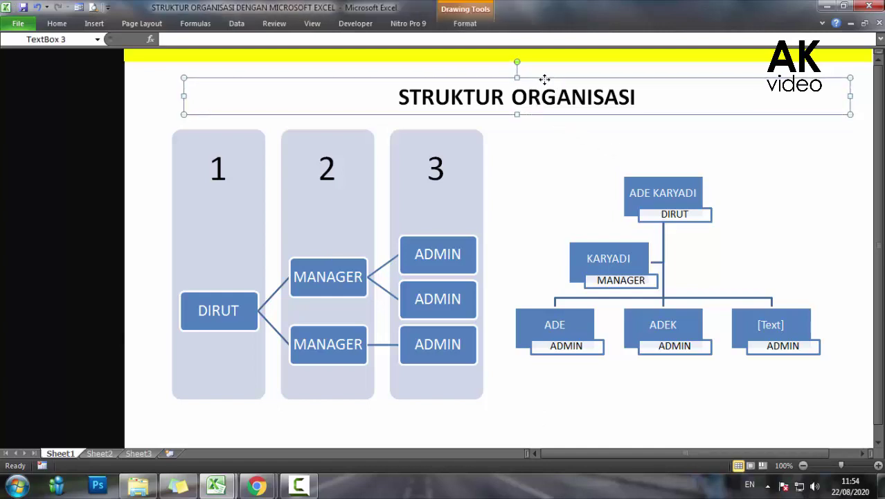
key(Up)
key(Up)
key(Up)
key(Up)
key(Up)
key(Up)
key(Up)
key(Up)
key(Up)
key(Up)
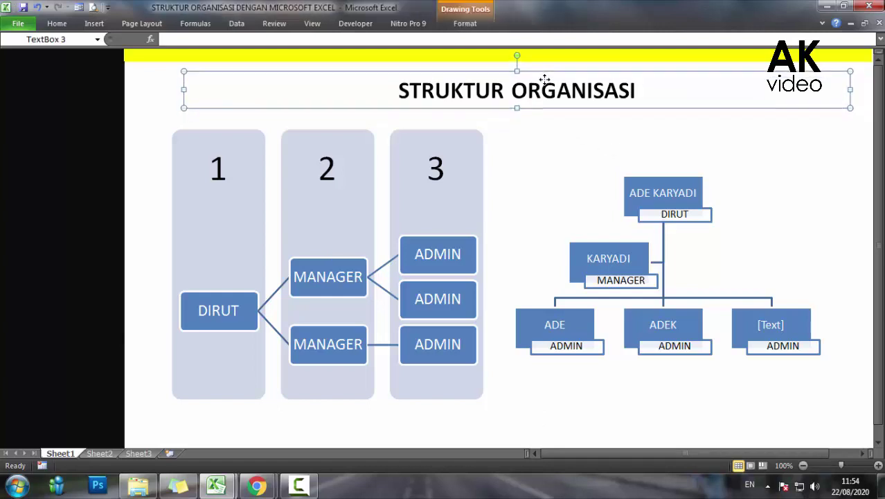
key(Up)
key(Up)
click(551, 426)
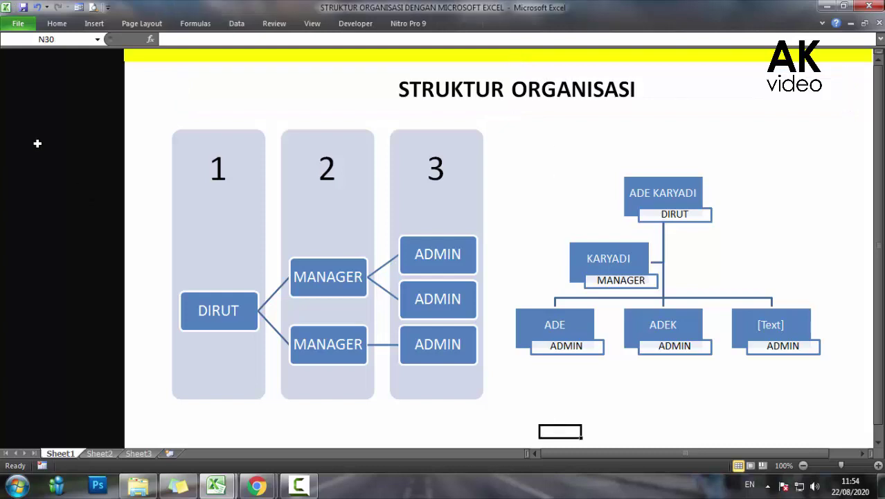
Merge a 5-row by 3-column block at the top of the sidebar and enter the company name.
click(32, 82)
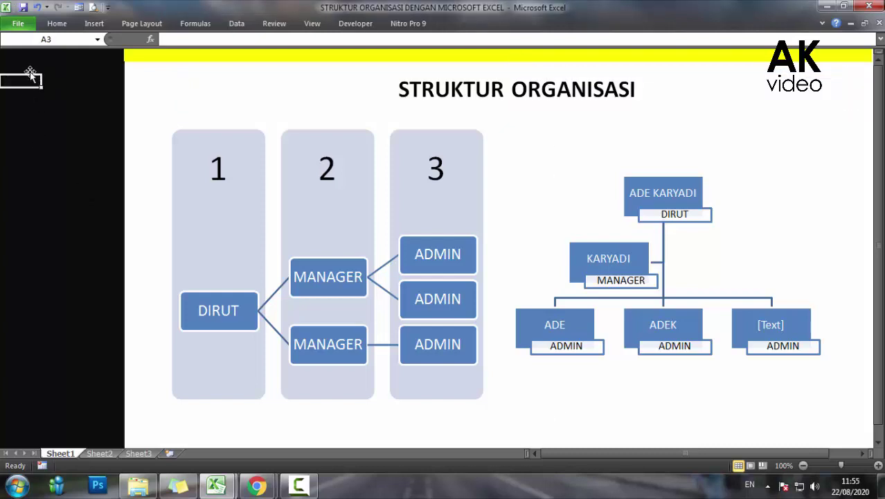
click(30, 68)
drag(69, 77, 97, 122)
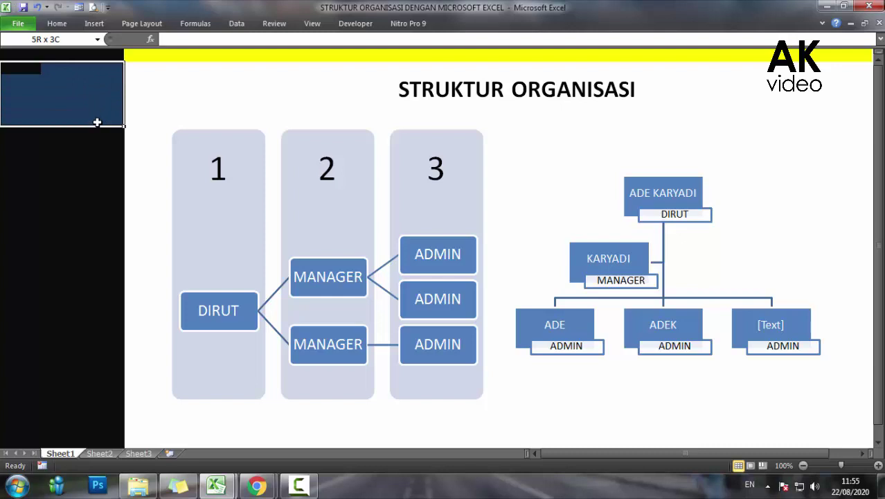
click(61, 24)
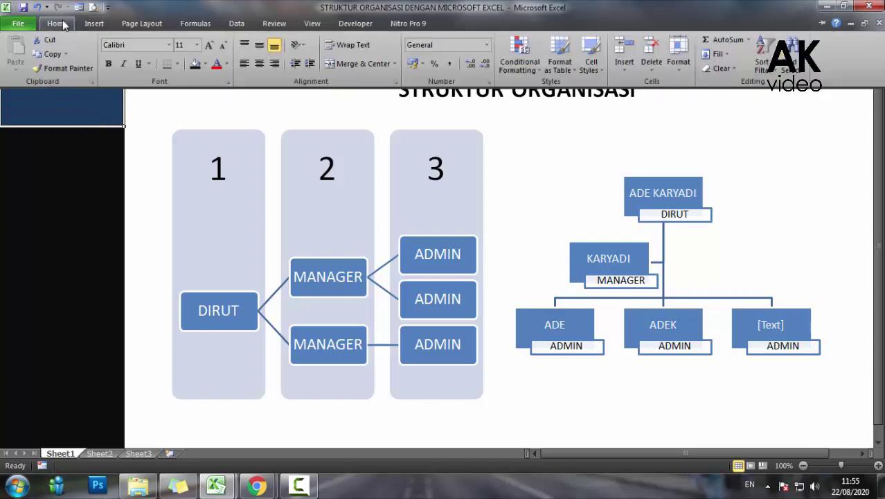
click(353, 64)
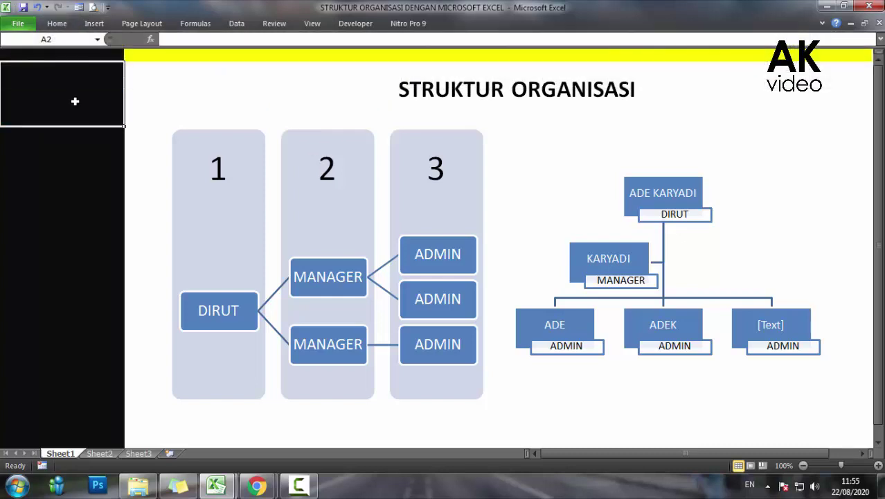
text(PT. KARYADI)
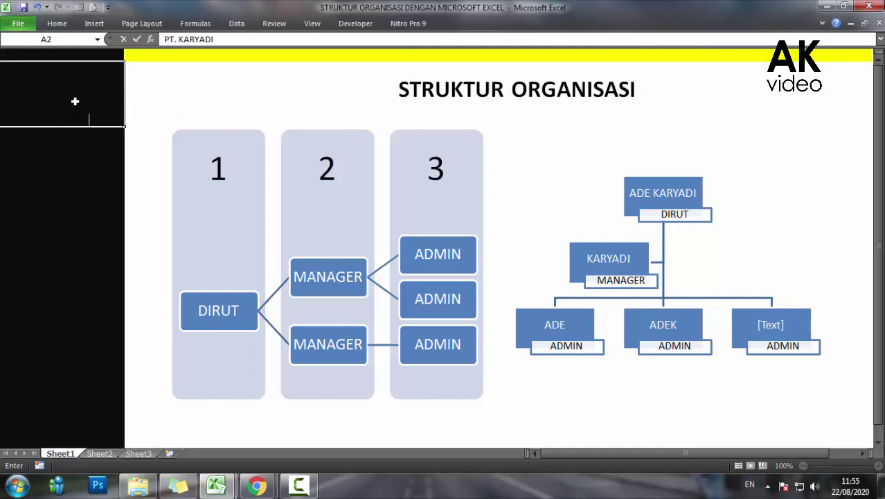
text( MAKMUR)
click(76, 113)
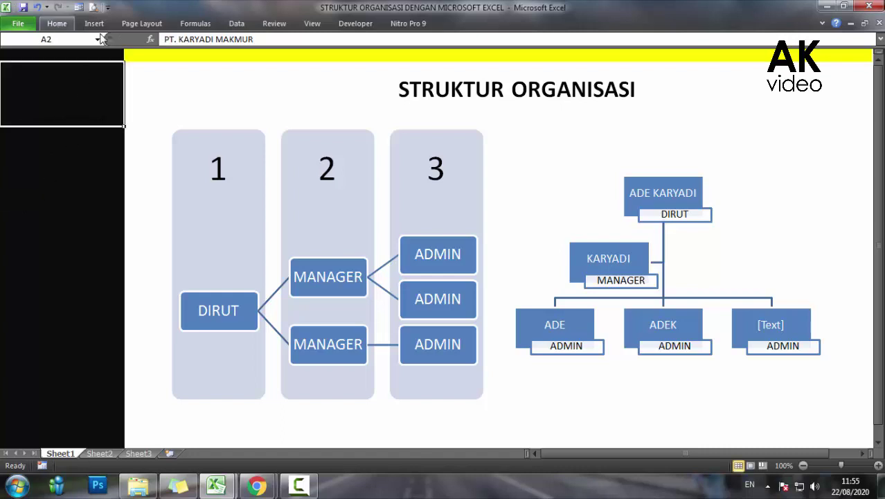
Wrap the company name text and make it white, size 22.
click(57, 24)
click(339, 43)
click(62, 25)
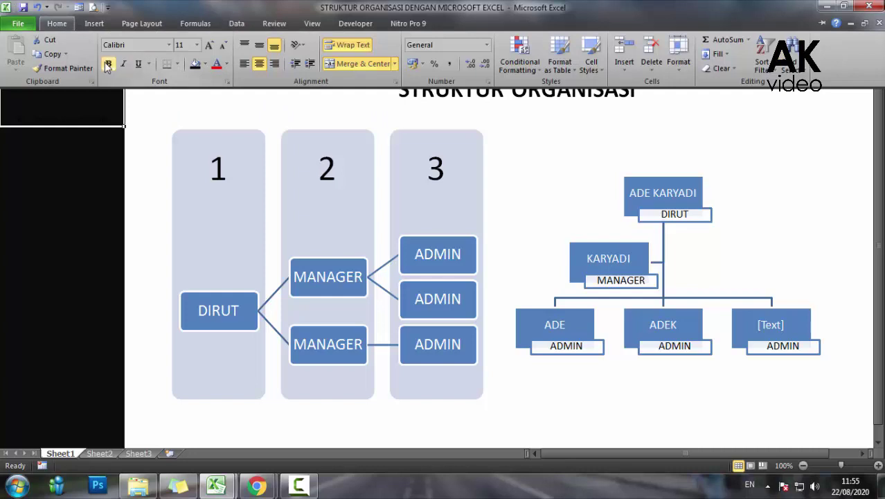
click(68, 24)
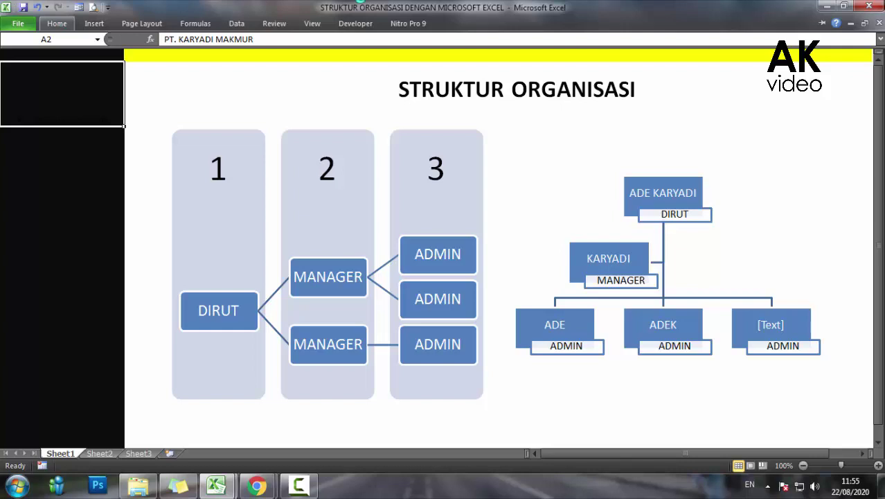
click(67, 24)
click(226, 64)
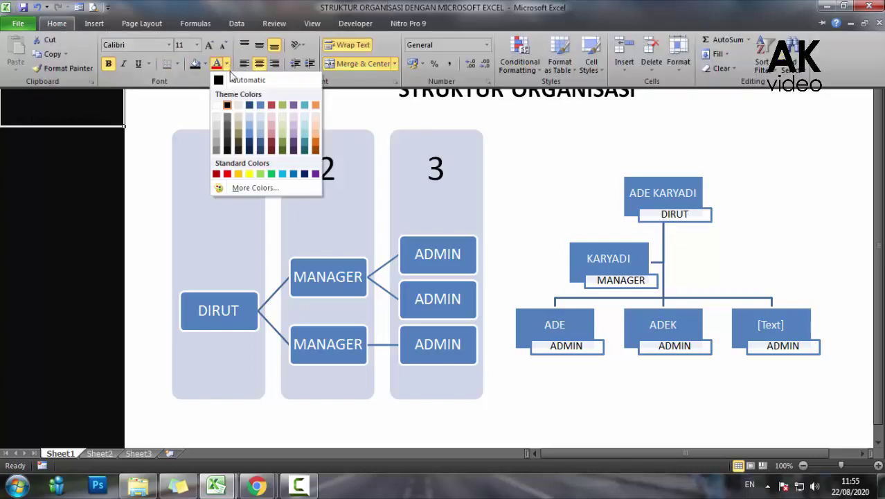
click(222, 106)
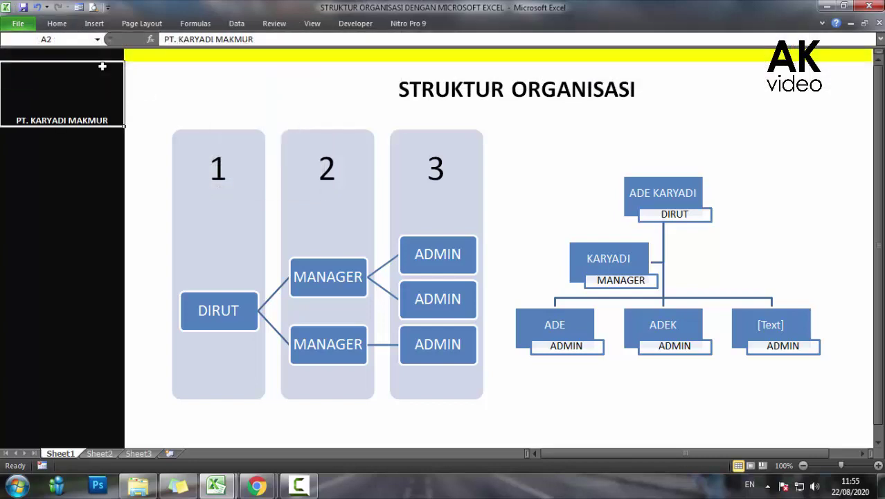
click(69, 26)
click(197, 45)
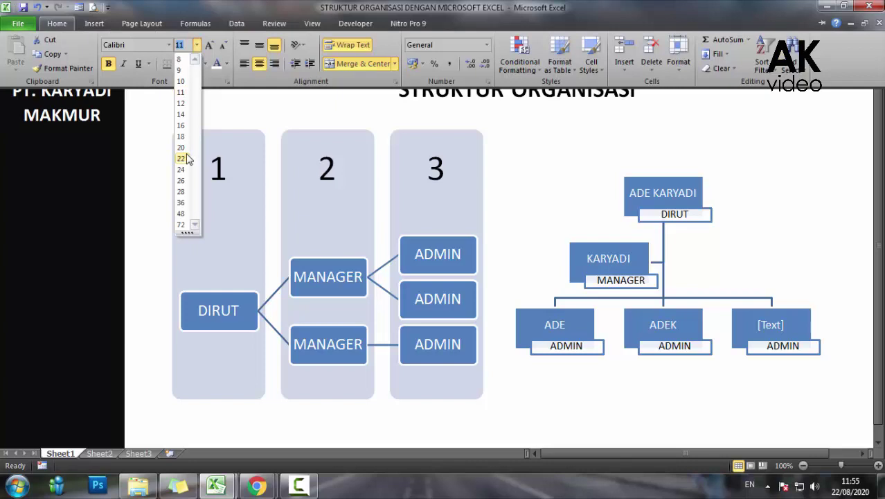
click(182, 158)
Move off the company name and select the left org chart, dismissing its context menu.
click(75, 185)
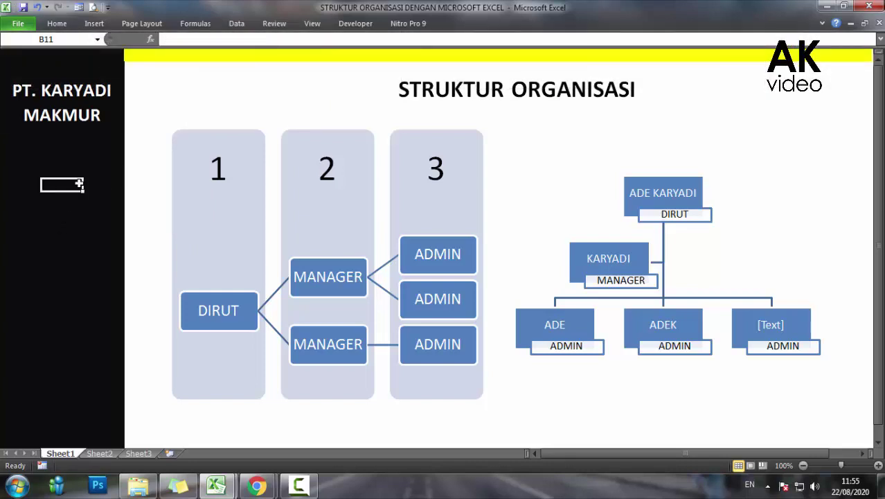
drag(23, 156, 95, 169)
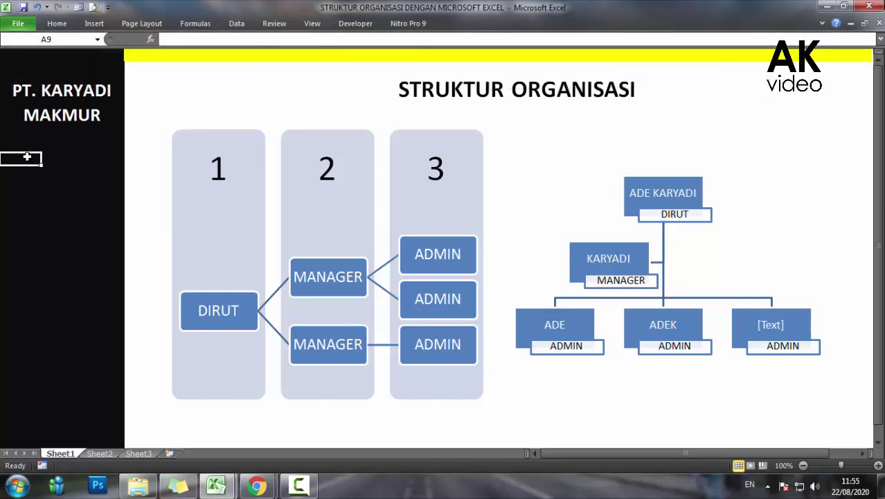
click(81, 239)
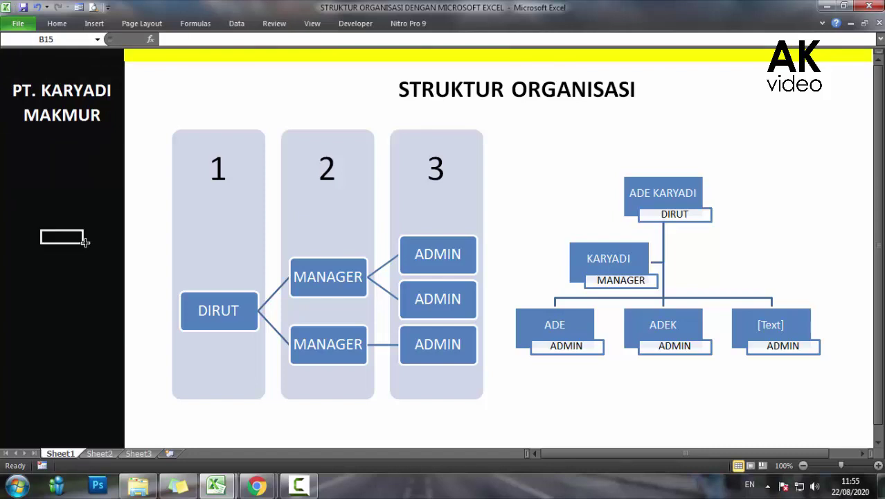
click(670, 124)
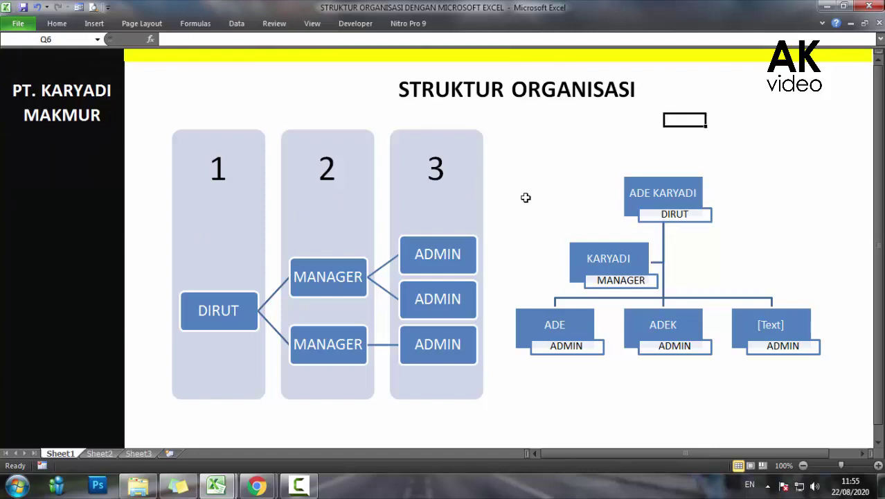
click(478, 137)
right_click(470, 131)
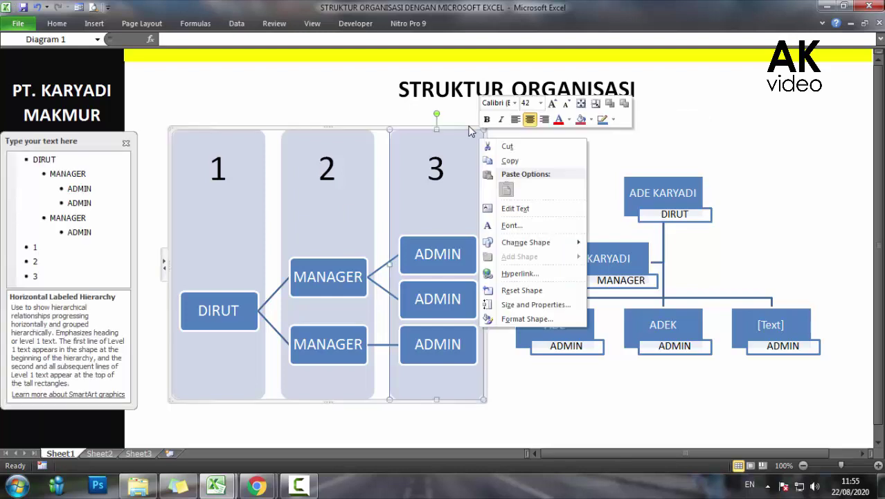
click(462, 128)
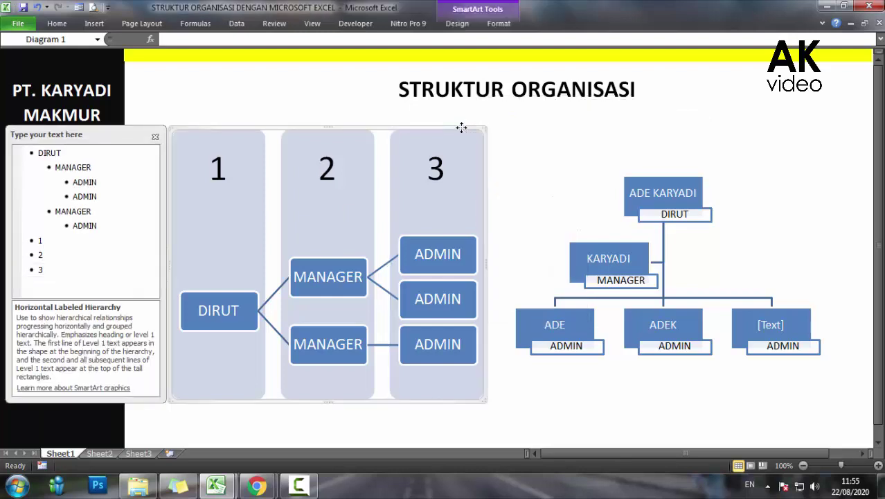
Add the right org chart to the selection and nudge both charts down two steps.
click(563, 142)
key(Down)
key(Down)
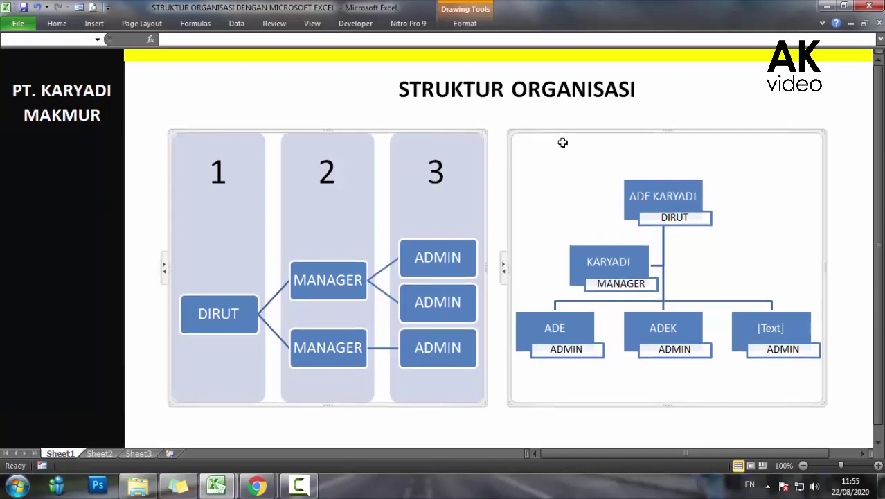
key(Down)
key(Down)
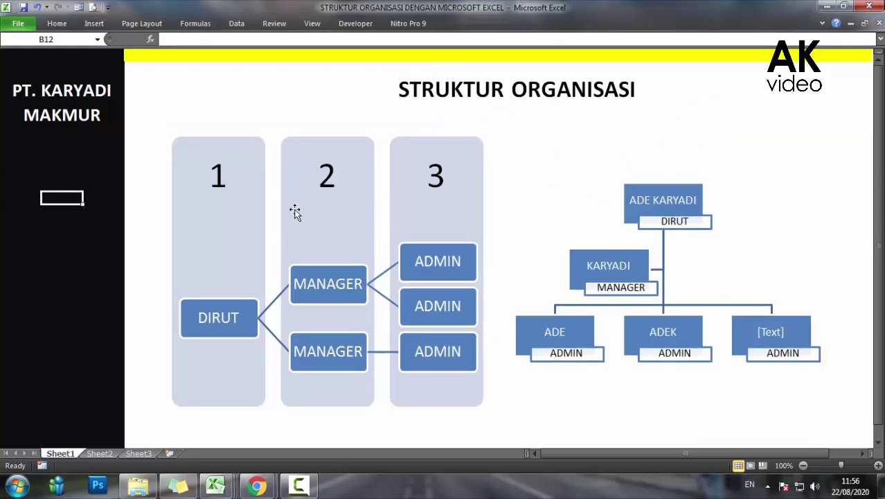
click(293, 432)
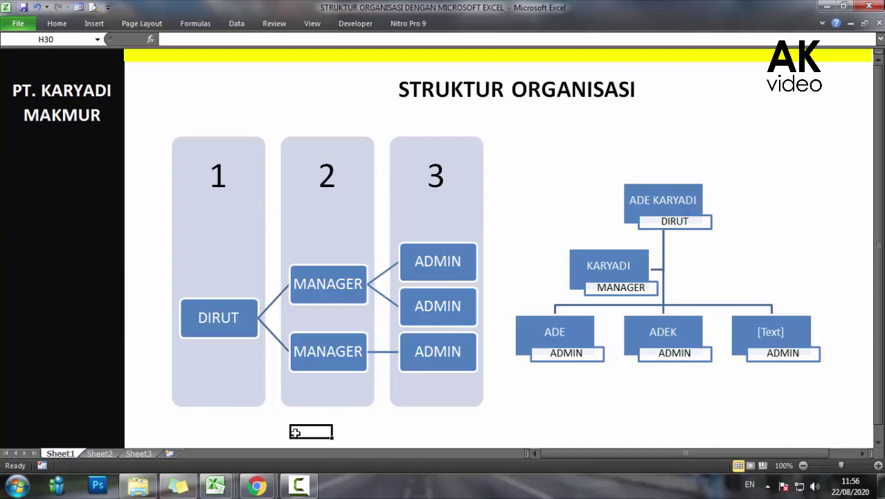
scroll(294, 431, down, 1)
click(334, 441)
scroll(338, 443, up, 1)
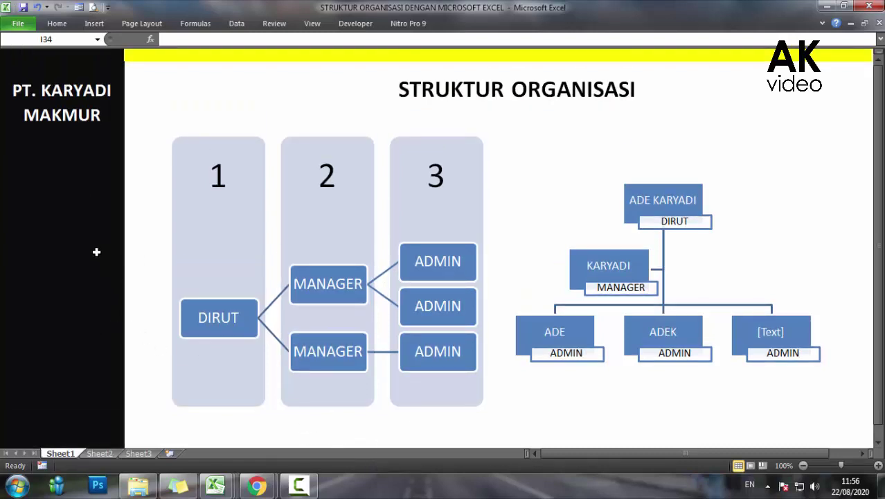
Enter a bold '> HOME' menu label in cell B10.
click(60, 167)
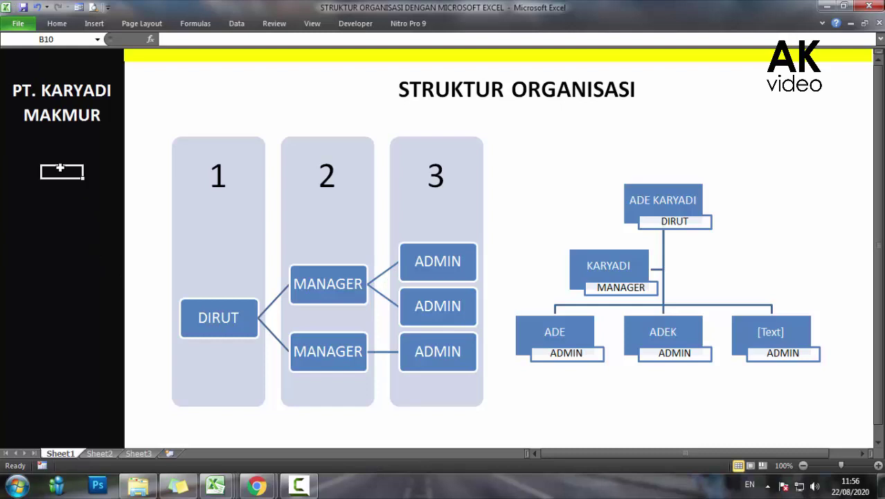
text(>)
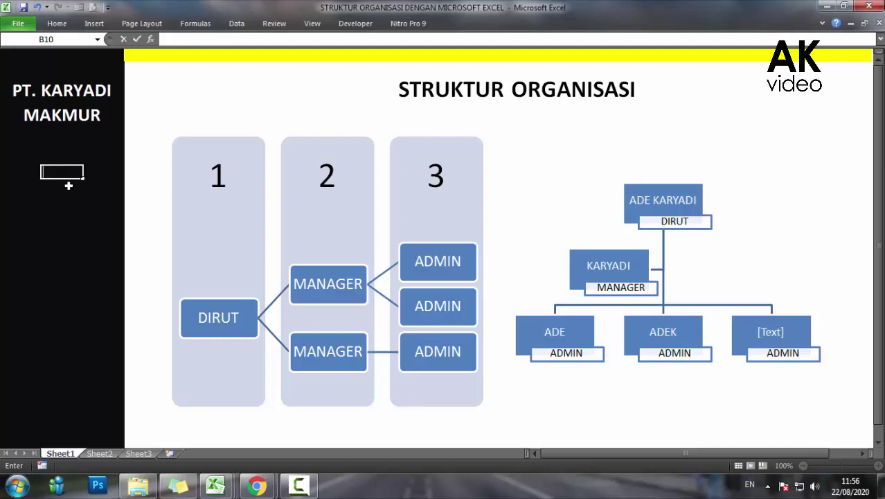
click(57, 24)
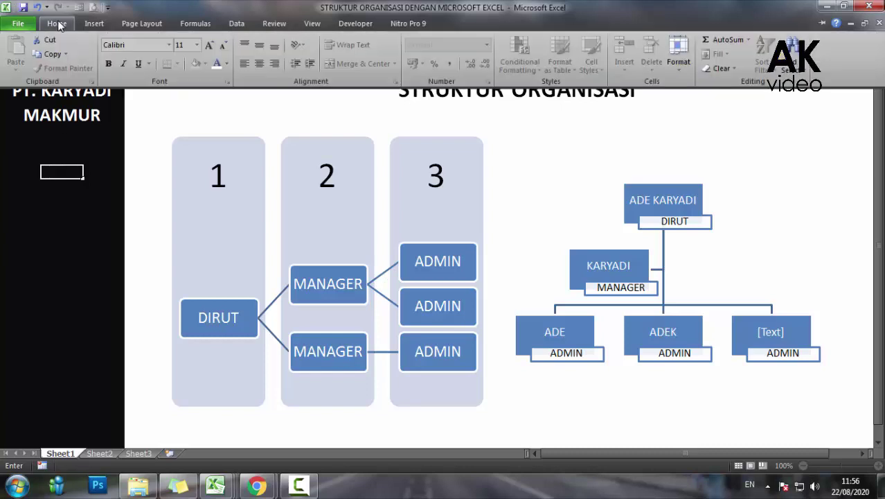
click(111, 63)
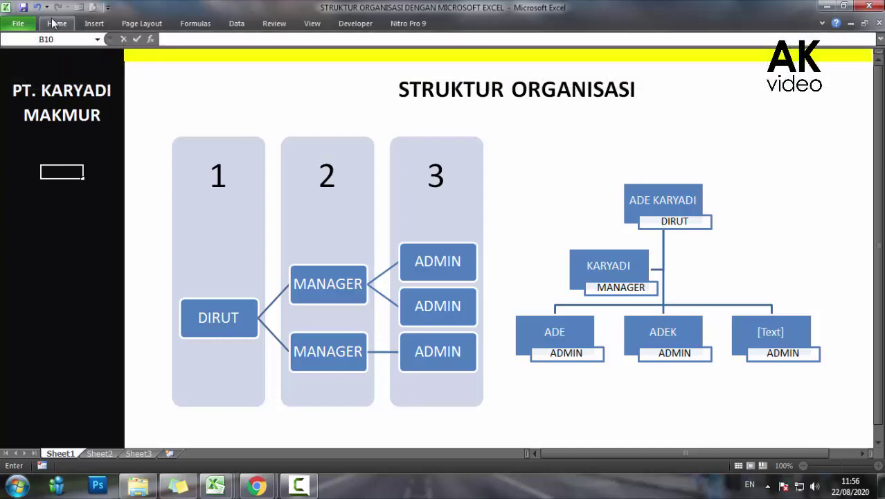
click(57, 23)
click(215, 66)
text(>)
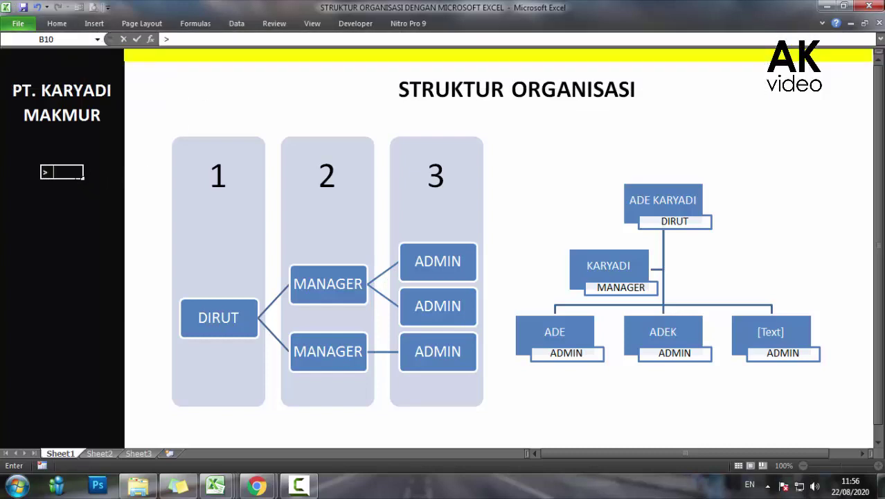
text( HOME)
click(93, 217)
Set the '> HOME' label to size 14 and copy the cell.
click(66, 177)
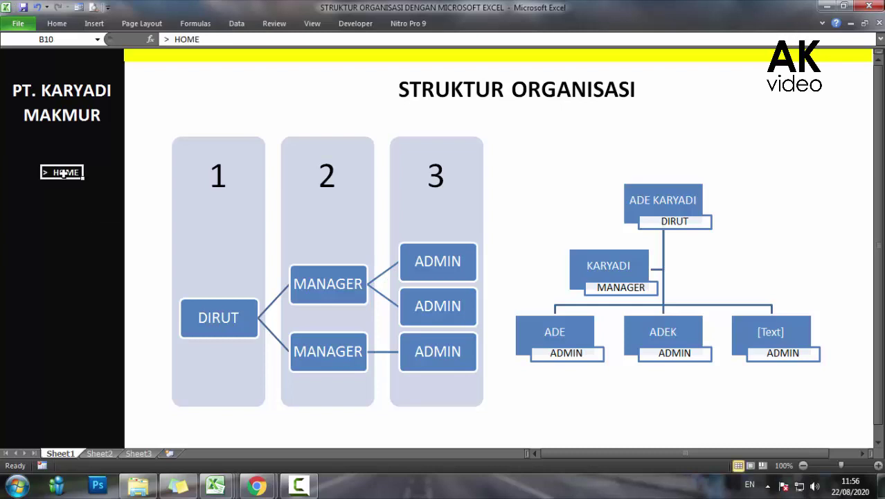
click(59, 27)
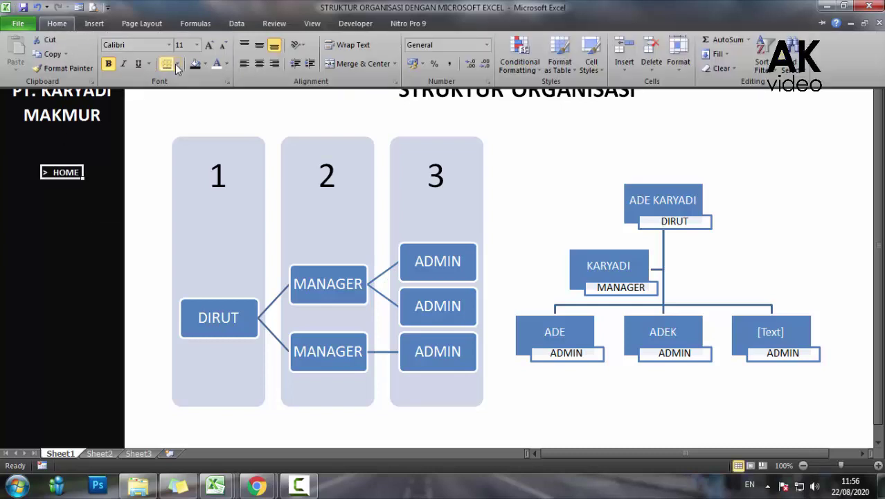
click(197, 45)
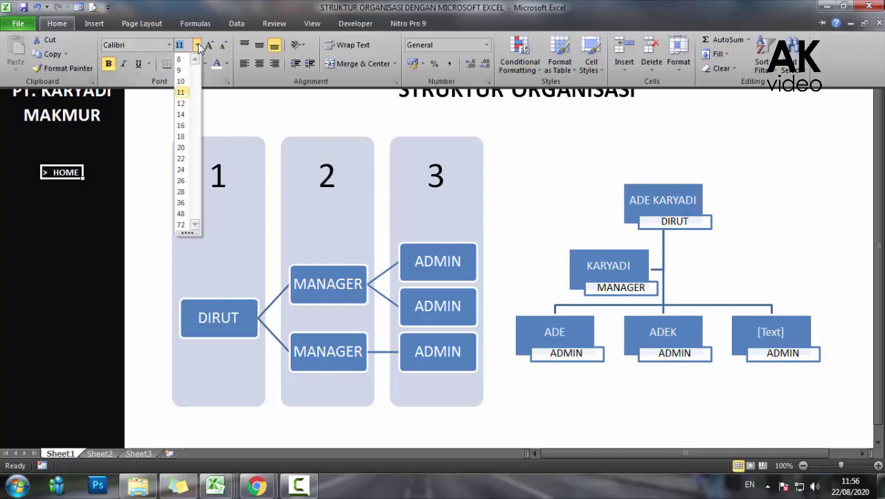
click(181, 114)
key(ctrl+c)
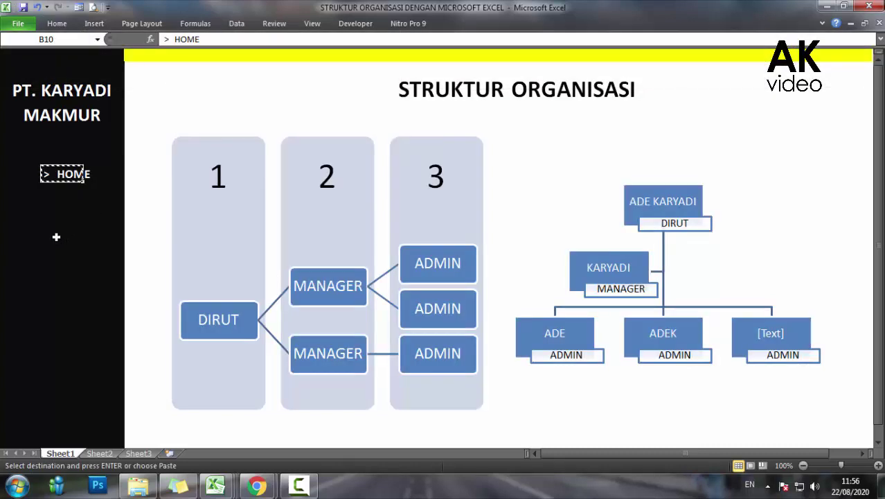
Paste the HOME label into B14 and change it to '> ENTRY DATA'.
click(57, 237)
click(55, 229)
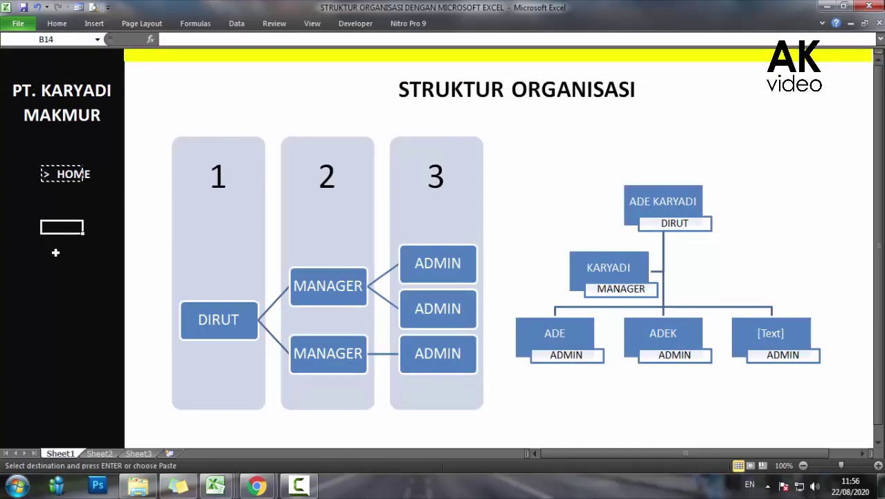
key(ctrl+v)
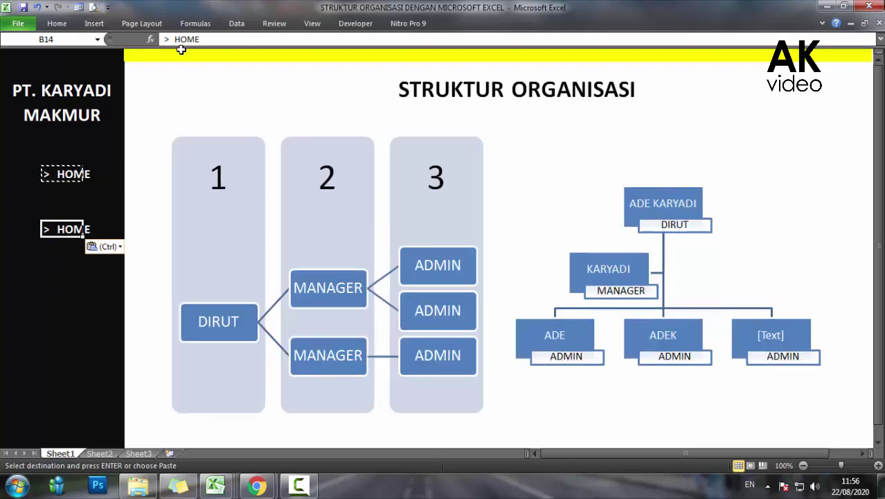
drag(176, 39, 194, 41)
click(178, 40)
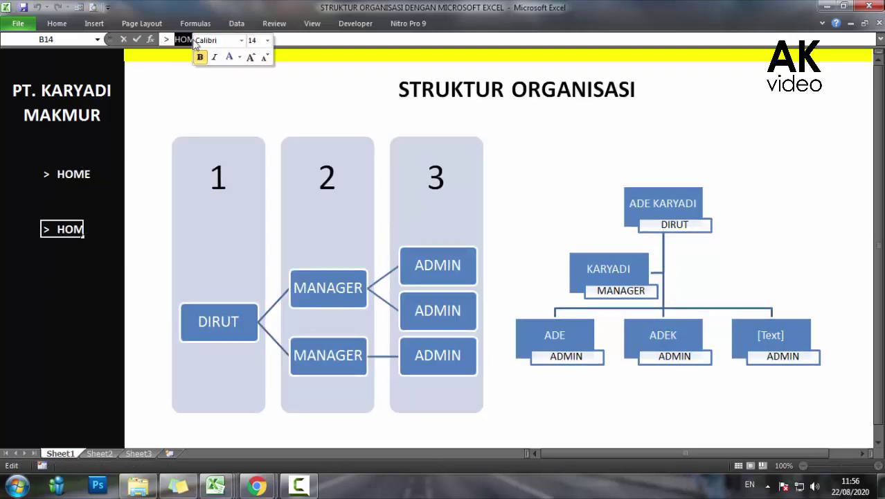
text(E)
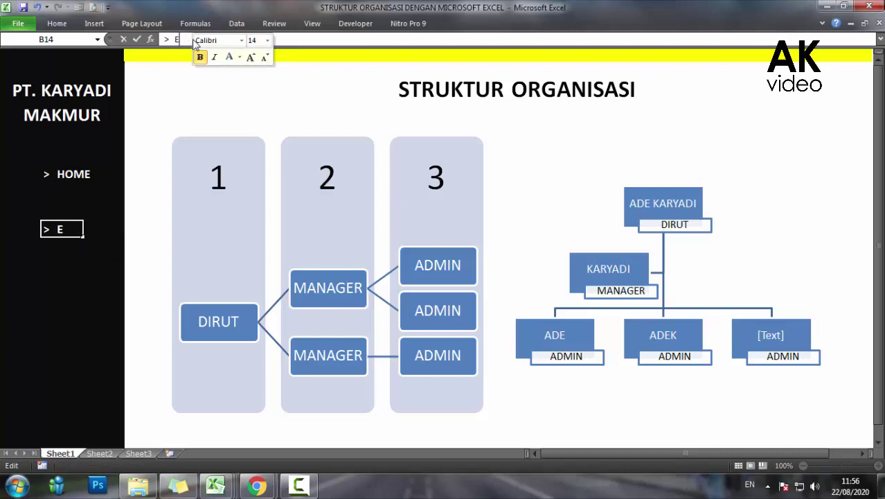
text(NTRY DA)
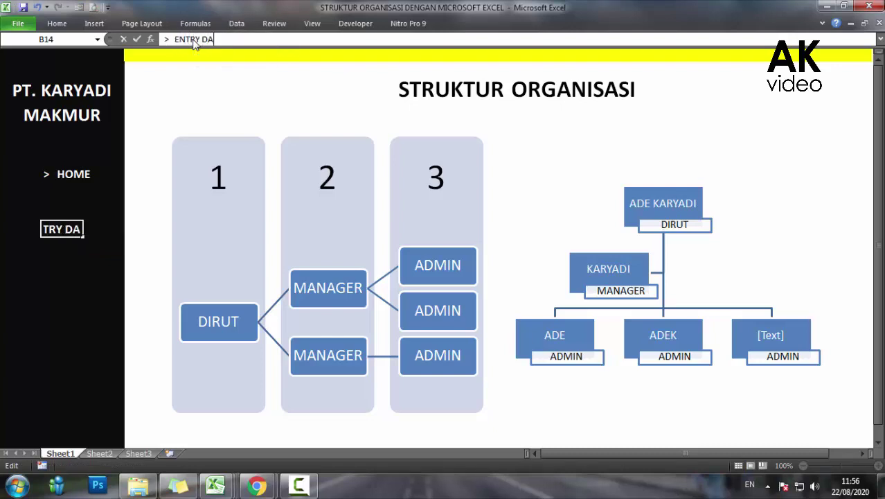
text(TA)
click(72, 307)
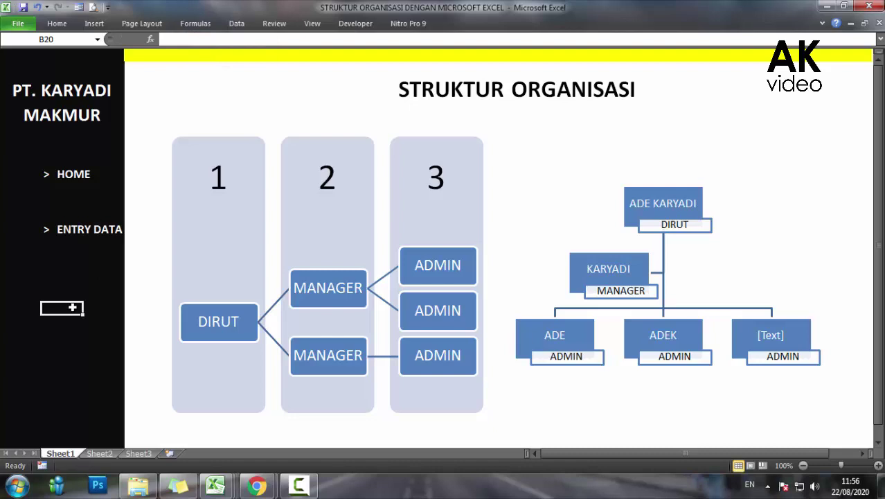
Move the HOME and ENTRY DATA labels from column B into column A.
click(66, 232)
drag(52, 185, 50, 229)
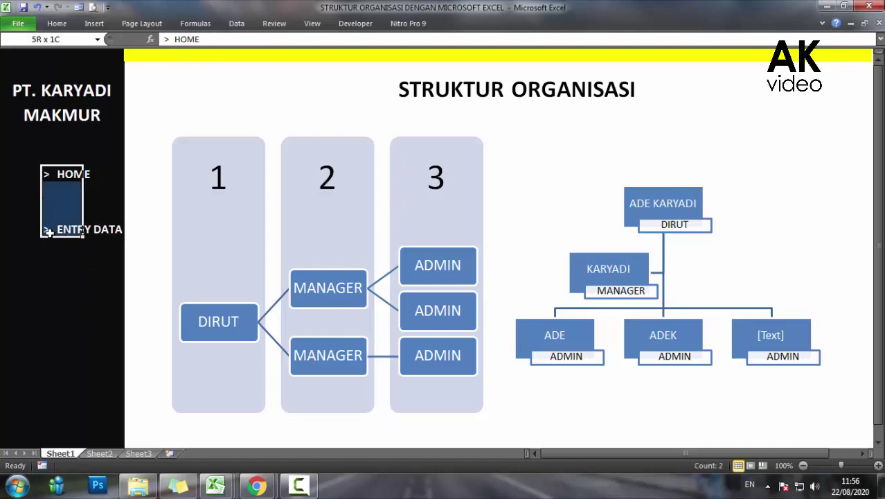
key(ctrl+c)
click(32, 175)
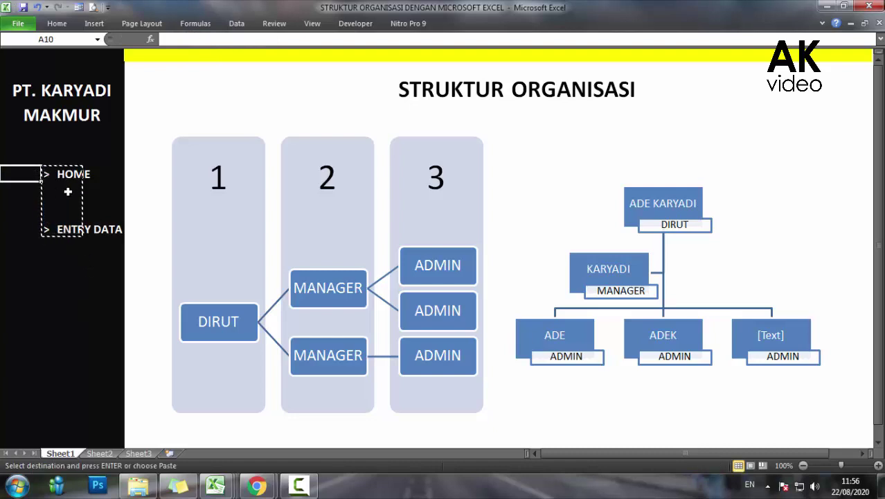
key(ctrl+v)
drag(59, 177, 59, 222)
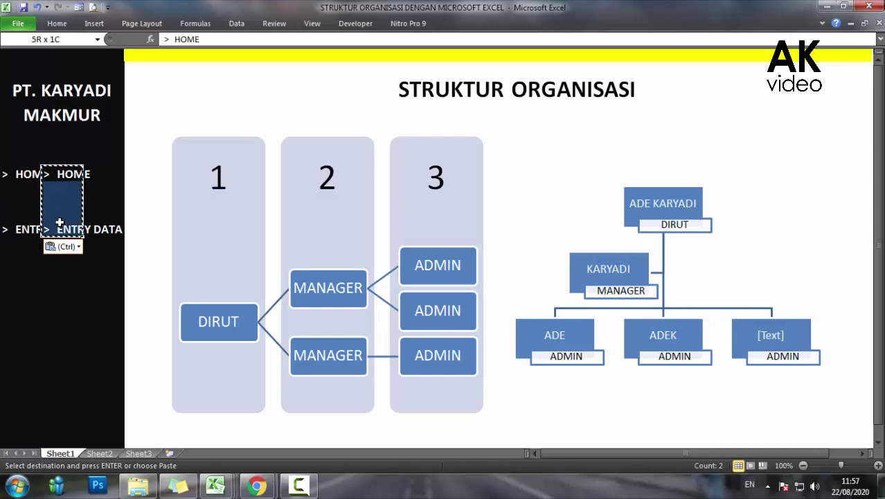
key(Delete)
drag(30, 175, 32, 229)
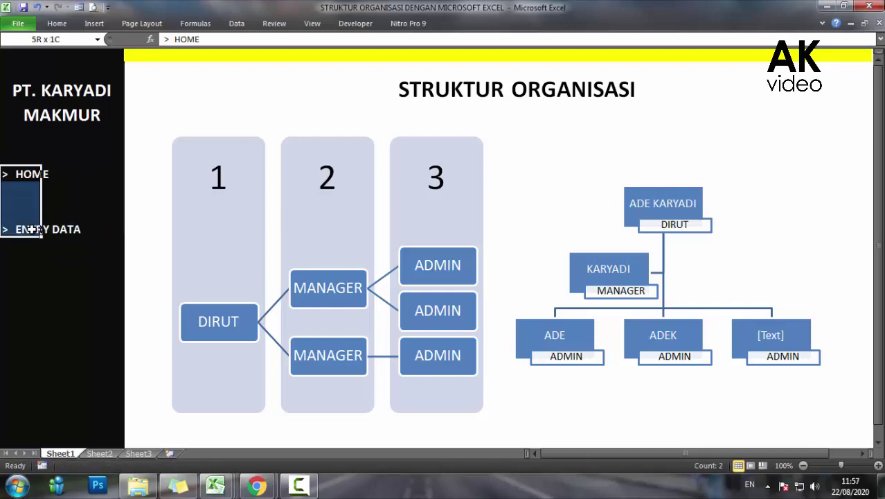
Indent the menu labels and move ENTRY DATA up one row closer to HOME.
click(56, 23)
click(309, 63)
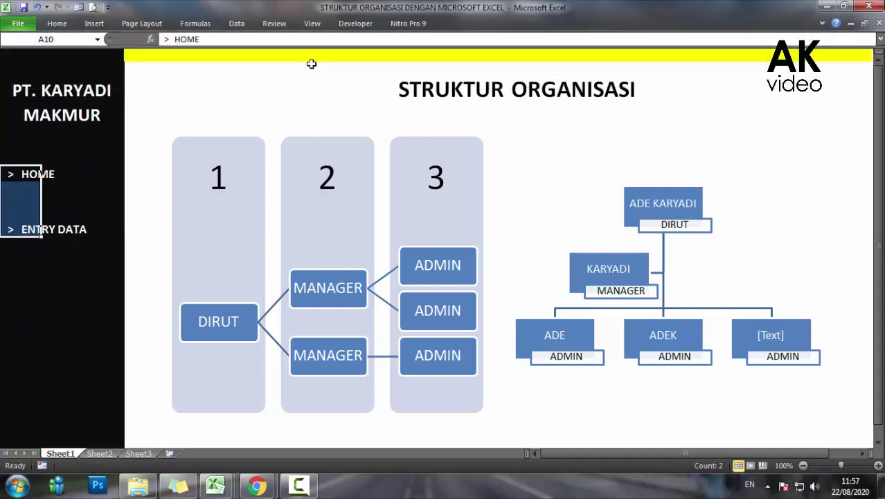
click(46, 228)
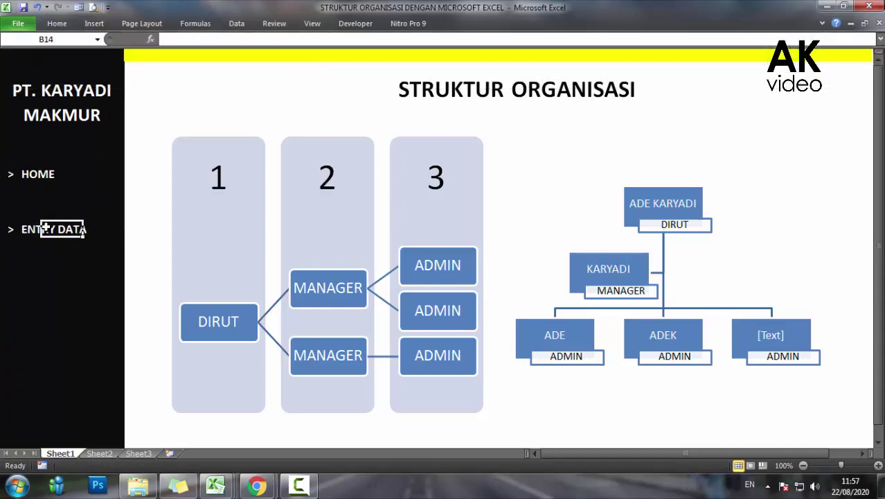
click(13, 176)
click(14, 228)
key(ctrl+c)
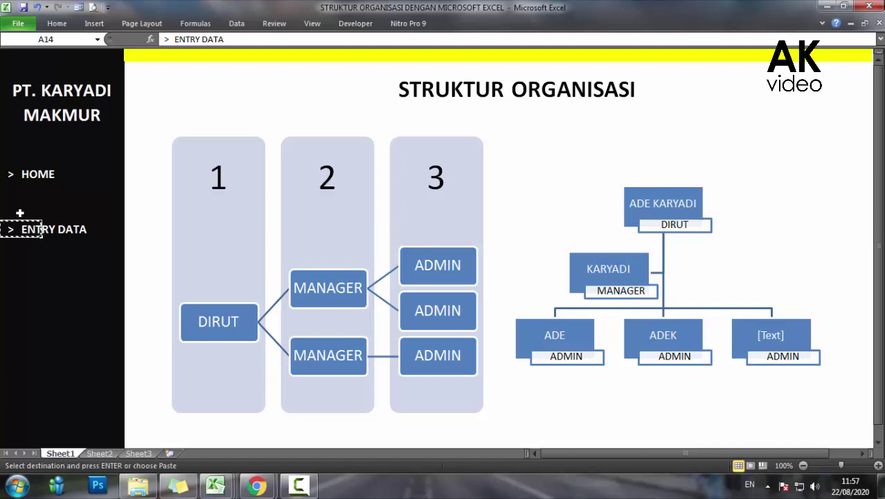
click(20, 213)
key(ctrl+v)
click(28, 232)
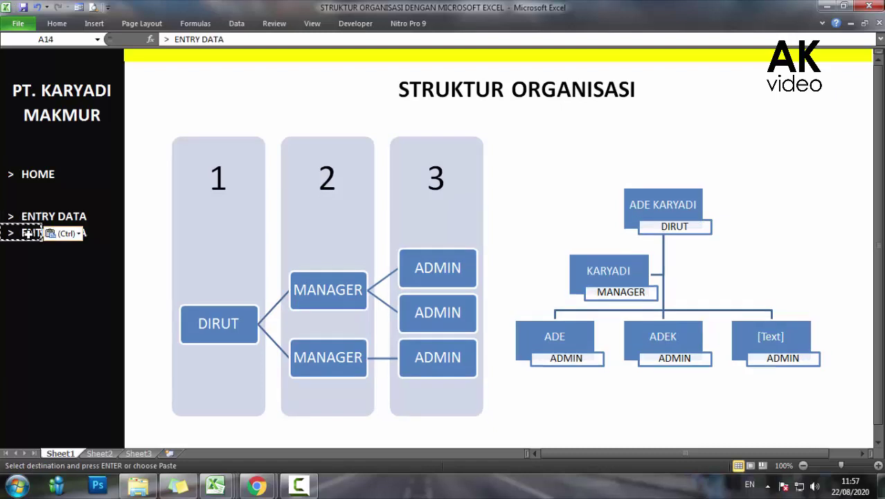
key(Delete)
click(49, 284)
Copy the HOME/ENTRY DATA pair below and rename the copied HOME to '> REPORT'.
drag(21, 177, 21, 219)
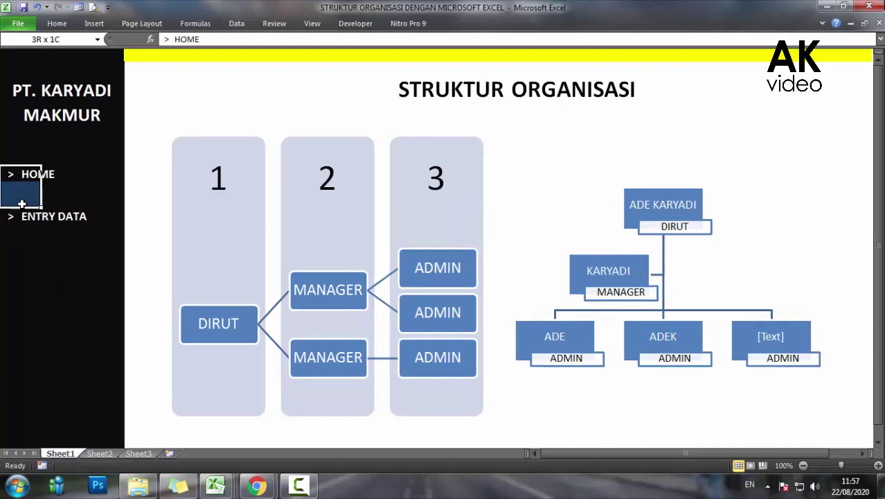
key(ctrl+c)
click(21, 254)
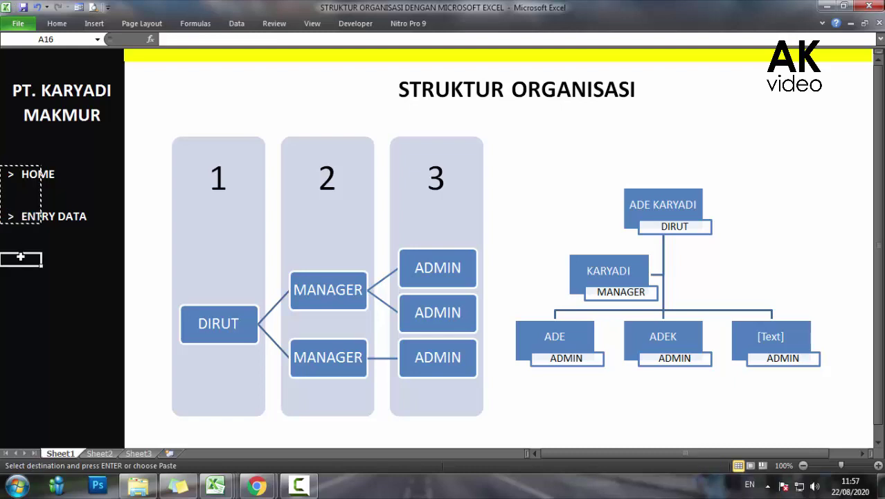
key(ctrl+v)
click(21, 369)
click(19, 260)
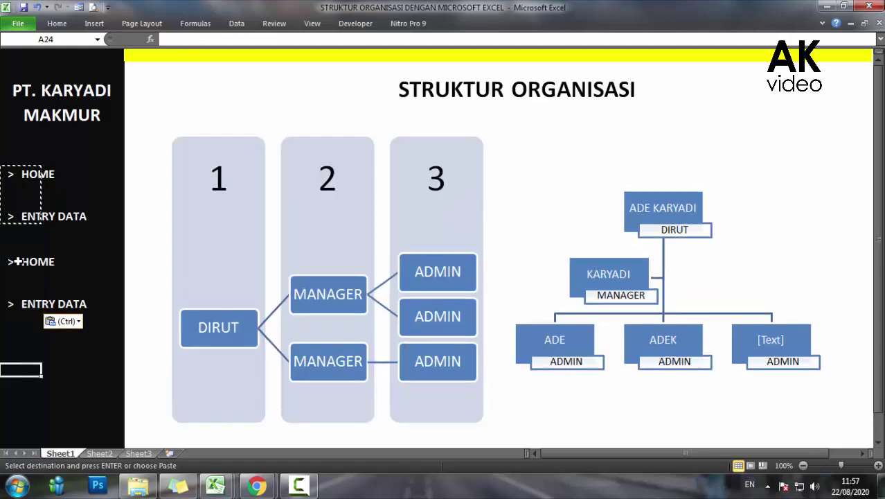
double_click(185, 39)
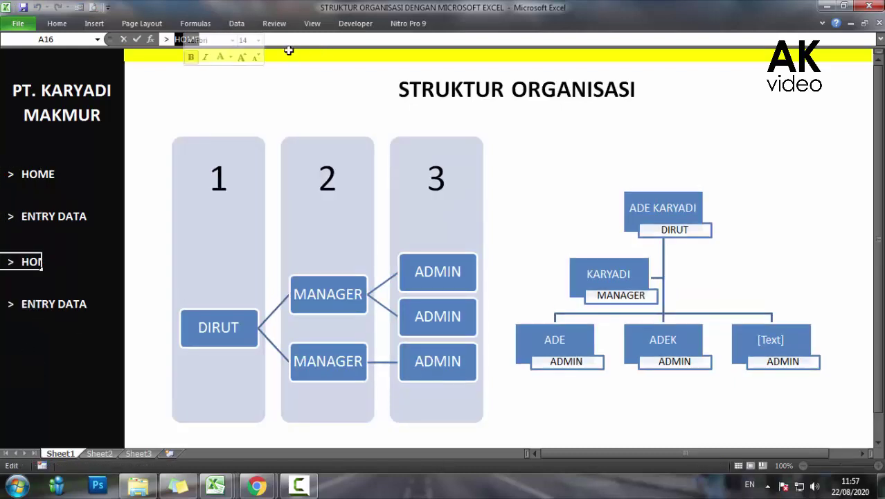
click(283, 40)
drag(202, 40, 175, 40)
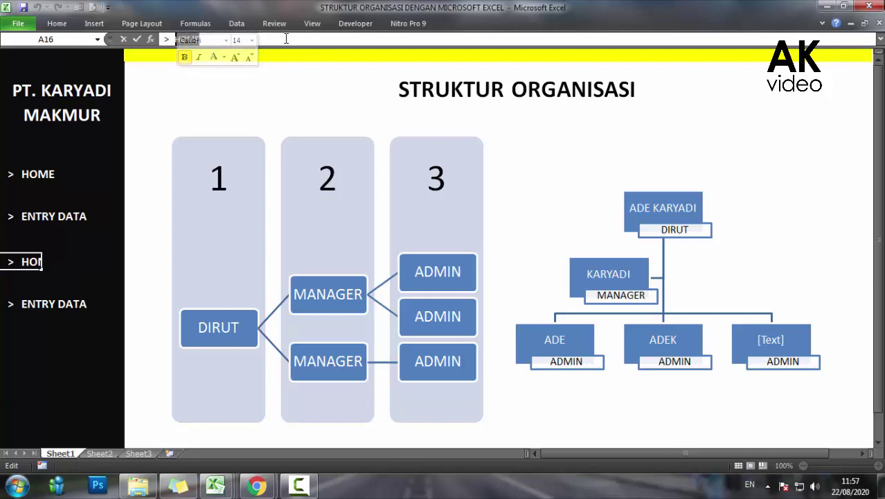
text(RE)
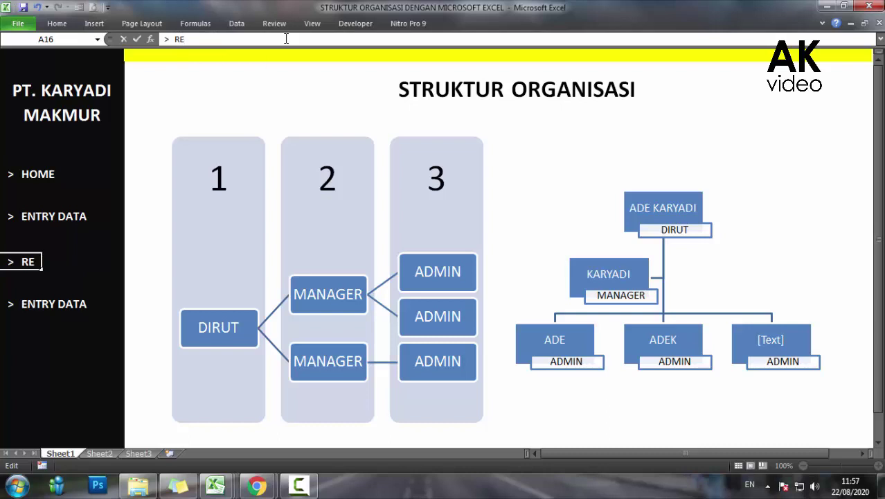
text(PORT)
key(Return)
Replace the second 'ENTRY DATA' label in A19 with '> ANALISA'.
click(31, 297)
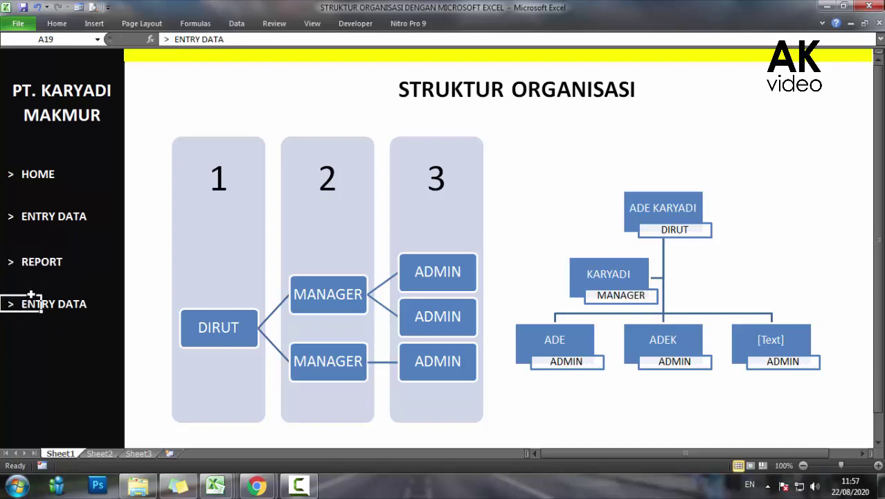
click(180, 39)
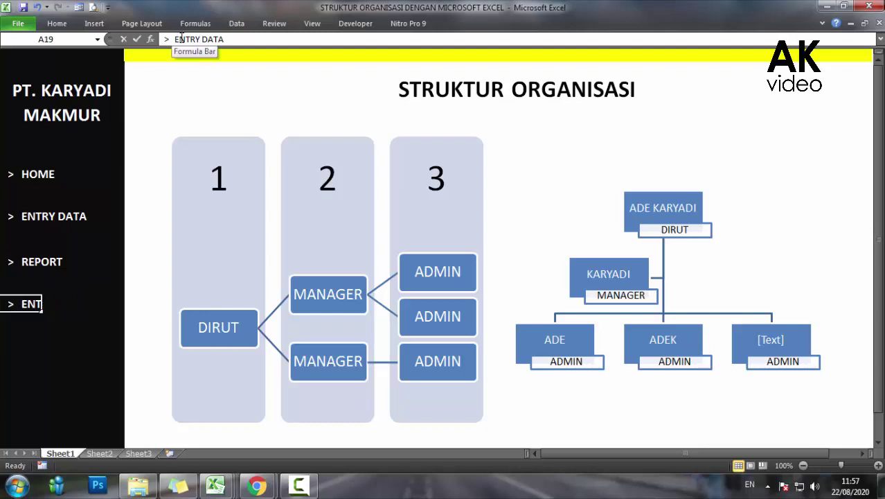
click(213, 39)
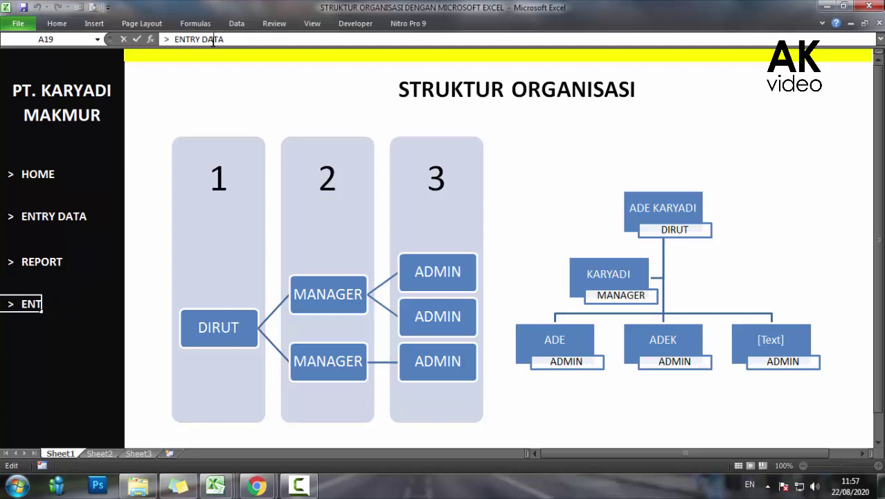
drag(229, 39, 175, 39)
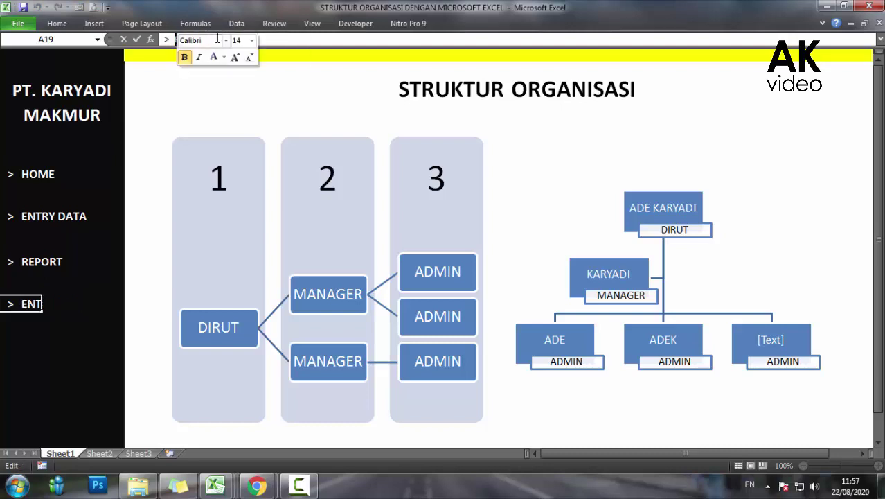
key(BackSpace)
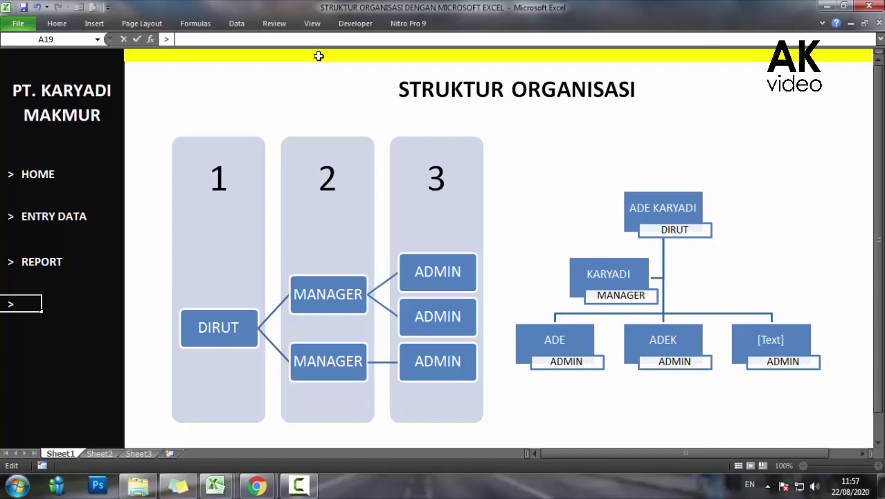
text( ANAL)
text(ISA)
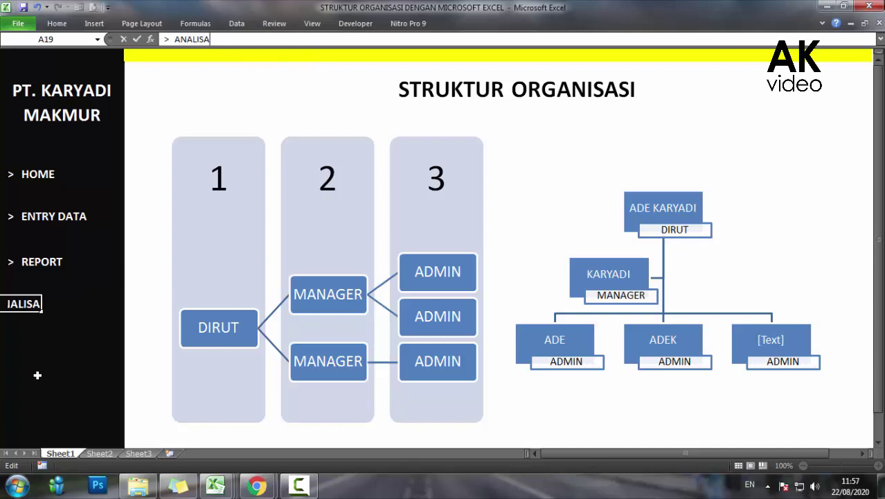
click(38, 374)
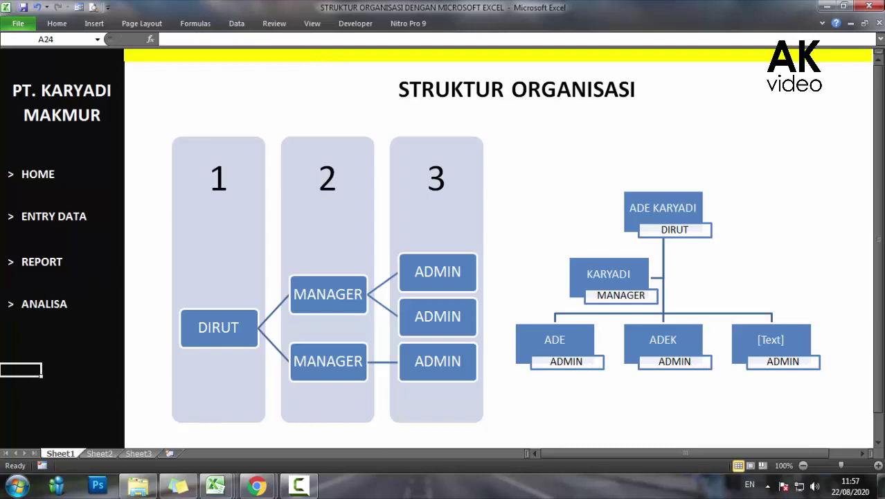